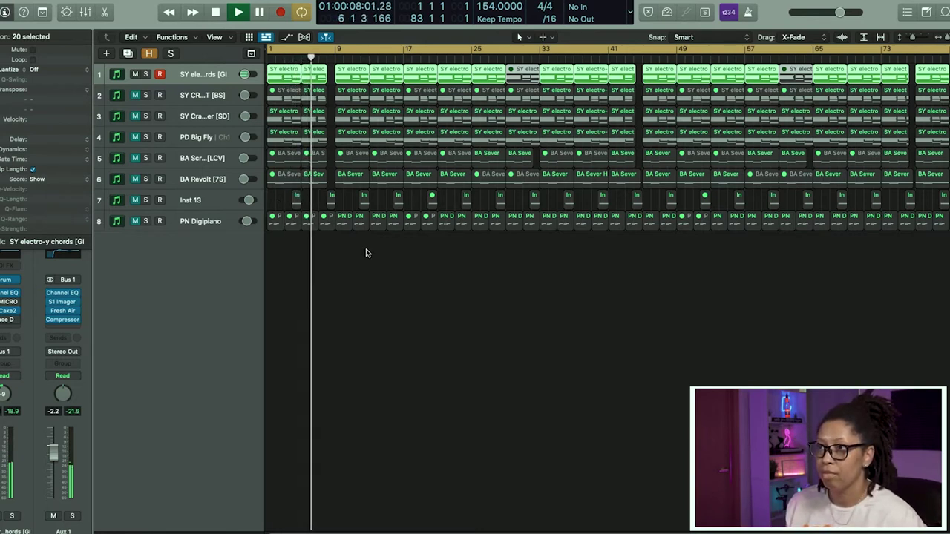
Step: Stop playback and open the electro-y chords regions in the Piano Roll to examine the chord notes
{"action": "key", "text": "space"}
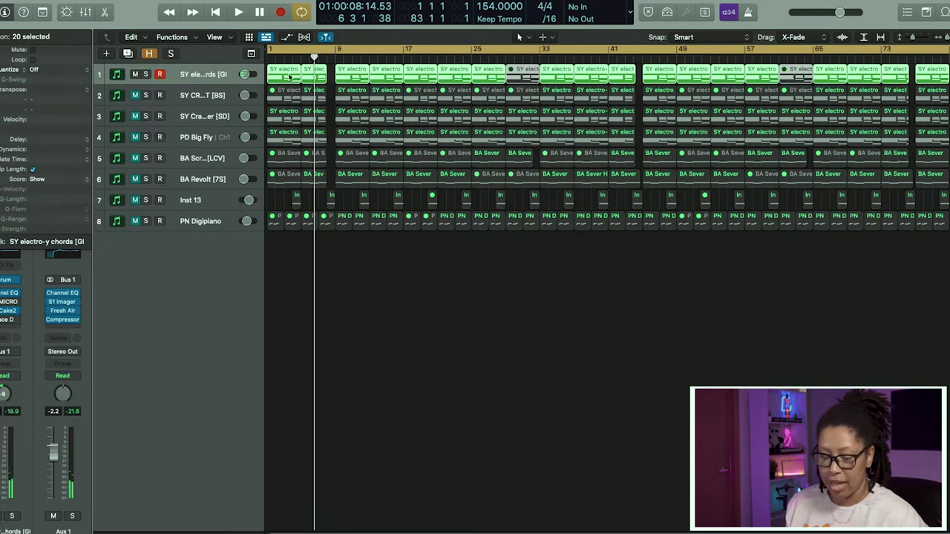
{"action": "key", "text": "z"}
{"action": "key", "text": "z"}
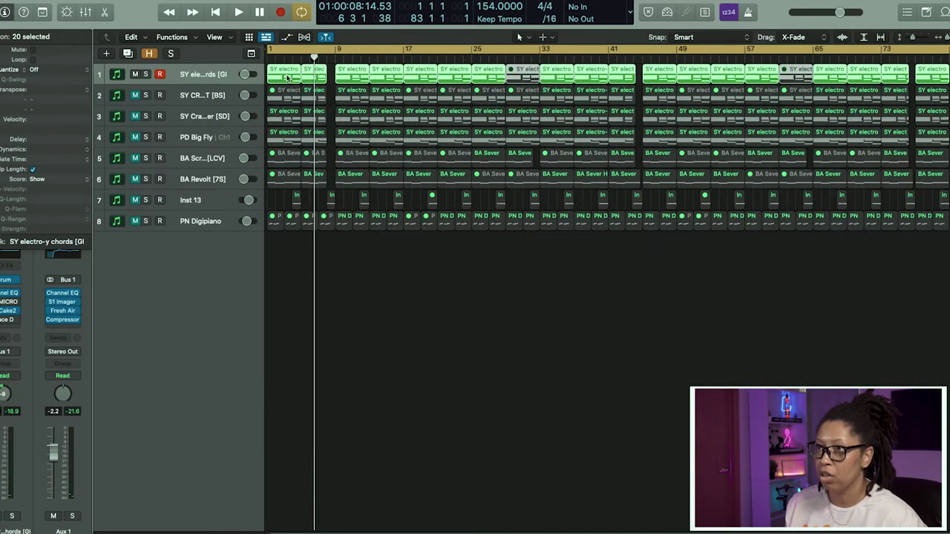
{"action": "key", "text": "p"}
{"action": "key", "text": "super+shift+a"}
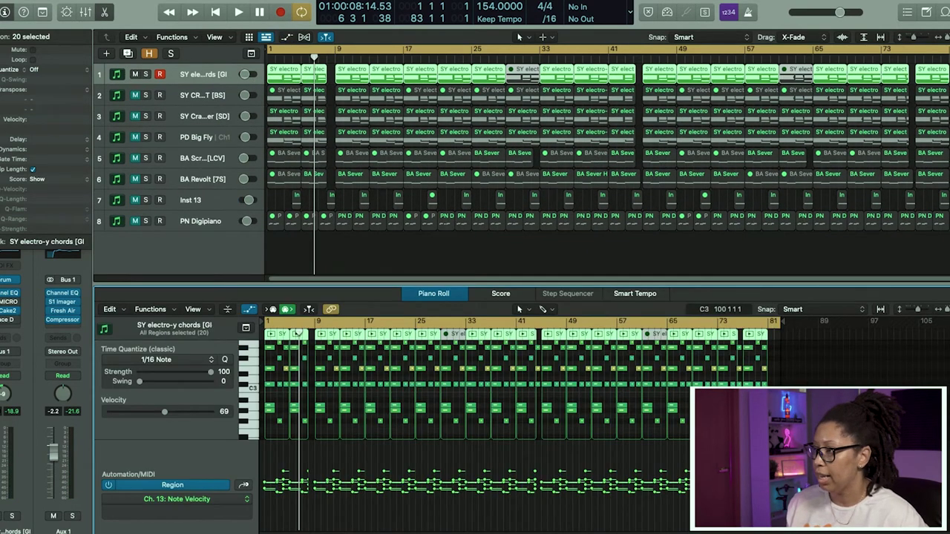
{"action": "key", "text": "super+Right"}
{"action": "key", "text": "super+Right"}
{"action": "key", "text": "super+Right"}
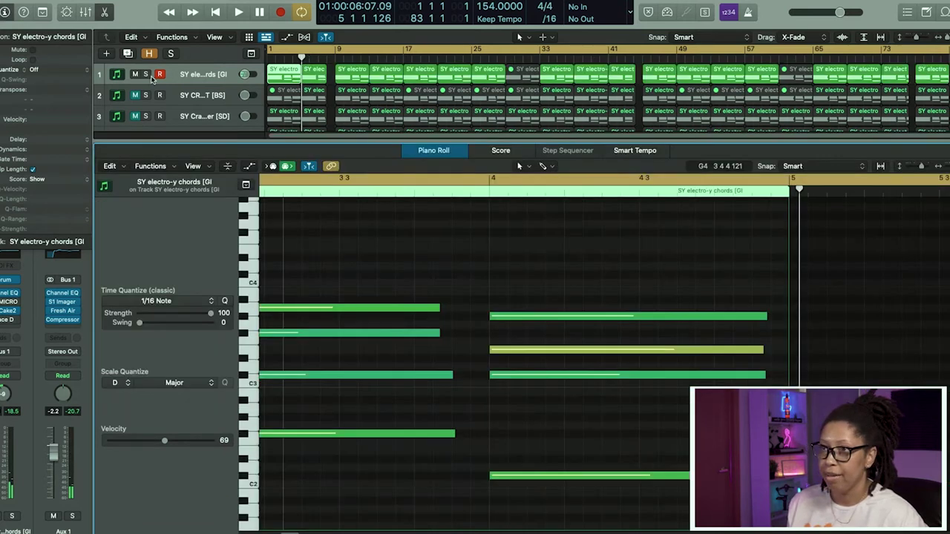
Step: Inspect the PanCake2 panning effect on the SY electro-y chords track and close its window
{"action": "left_click", "coordinate": [190, 79]}
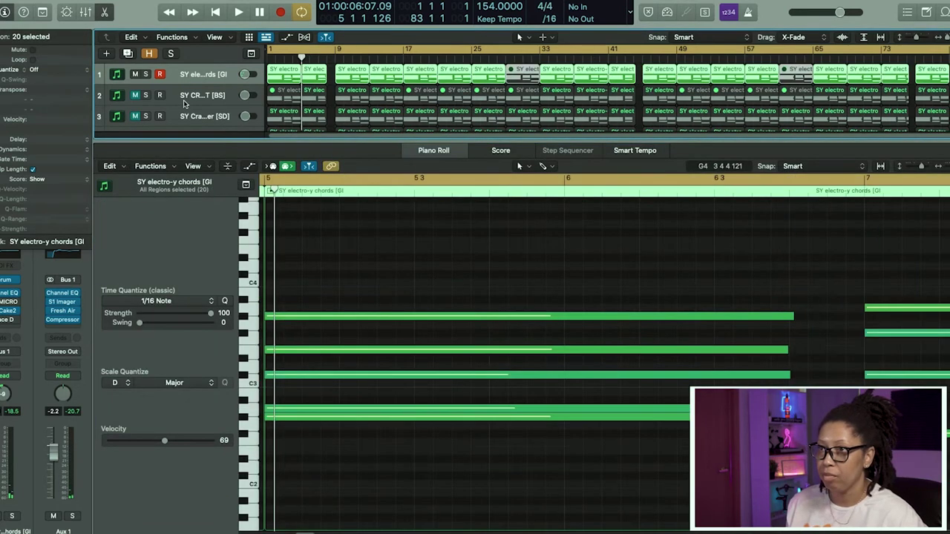
{"action": "left_click", "coordinate": [3, 297]}
{"action": "left_click", "coordinate": [5, 297]}
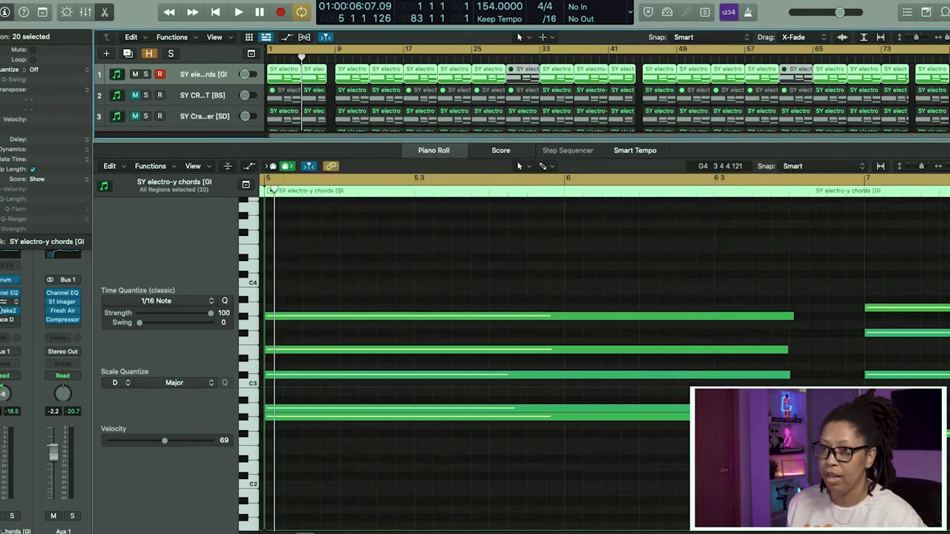
{"action": "left_click", "coordinate": [5, 311]}
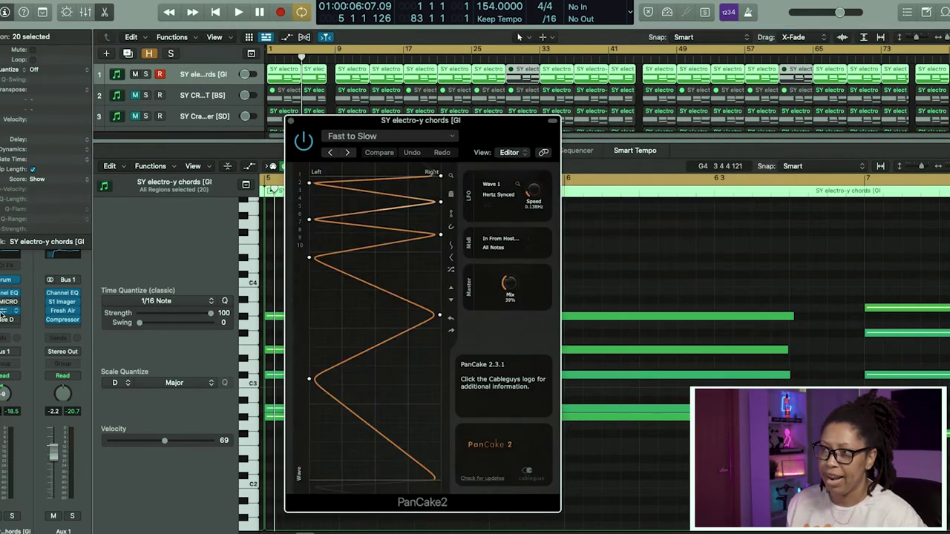
{"action": "left_click", "coordinate": [291, 122]}
Step: Solo the SY CRAZYFEST [BS] track, listen to it on its own, and close the Piano Roll
{"action": "left_click", "coordinate": [189, 97]}
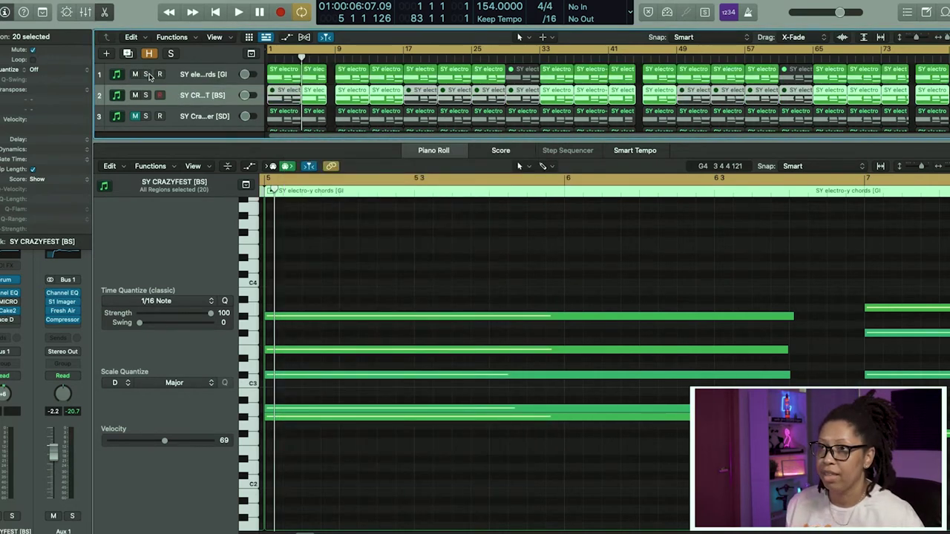
{"action": "key", "text": "s"}
{"action": "key", "text": "space"}
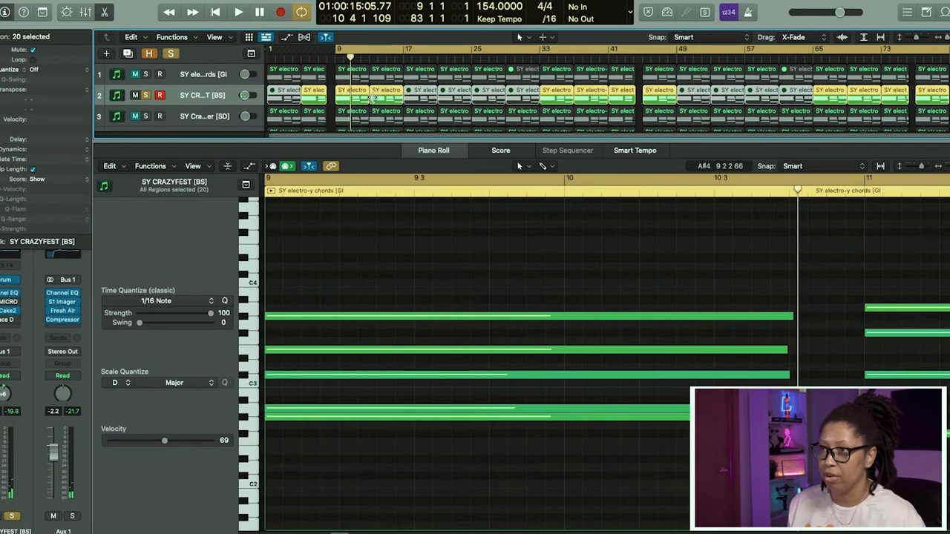
{"action": "left_click", "coordinate": [331, 99]}
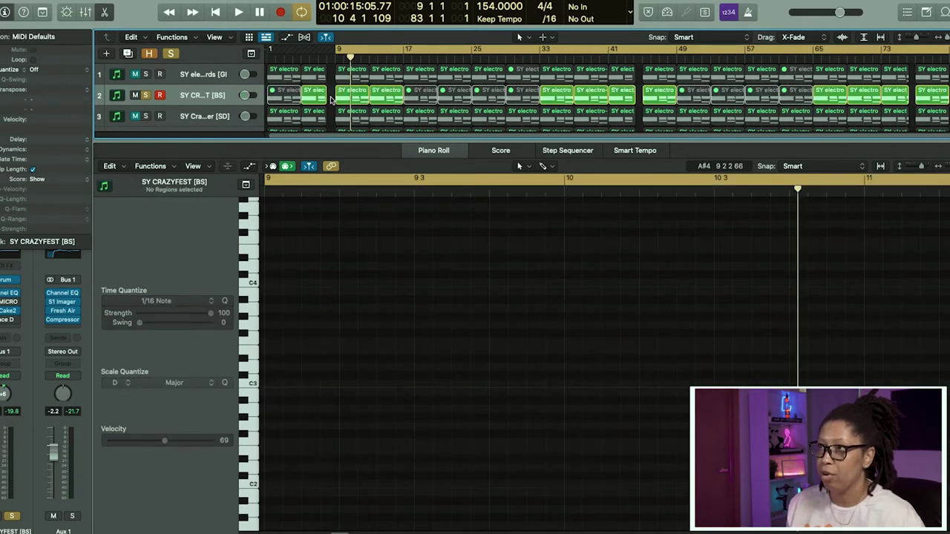
{"action": "key", "text": "x"}
{"action": "key", "text": "x"}
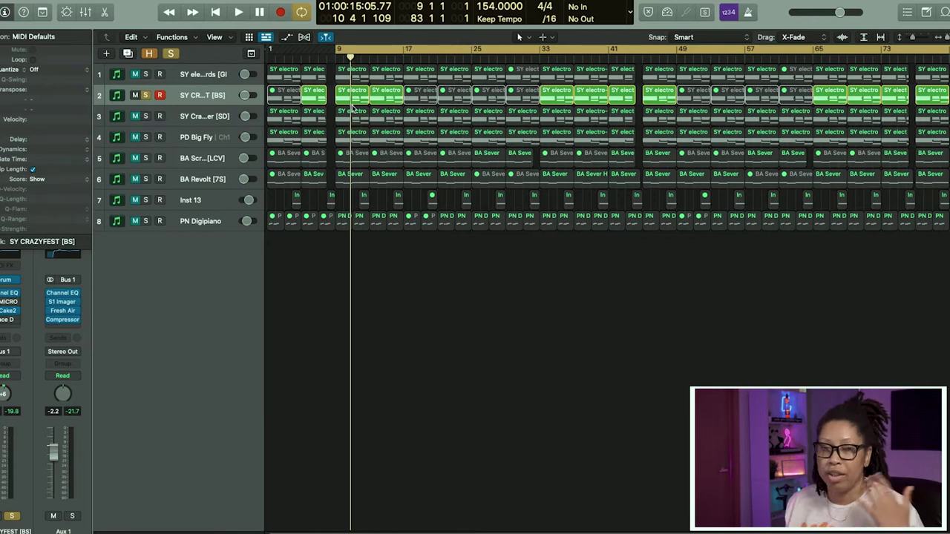
Step: Solo the SY electro-y chords track together with SY CRAZYFEST [BS] and listen to both layers
{"action": "left_click", "coordinate": [146, 75]}
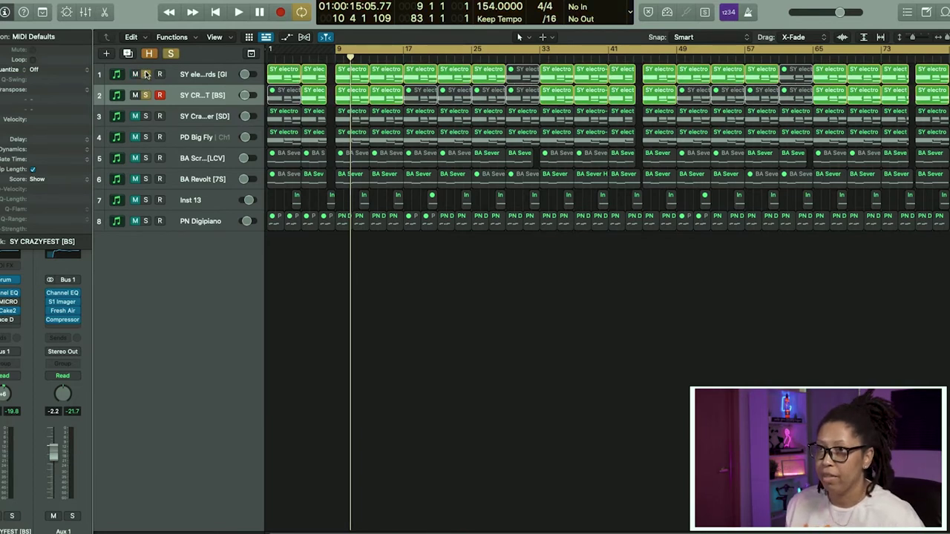
{"action": "key", "text": "space"}
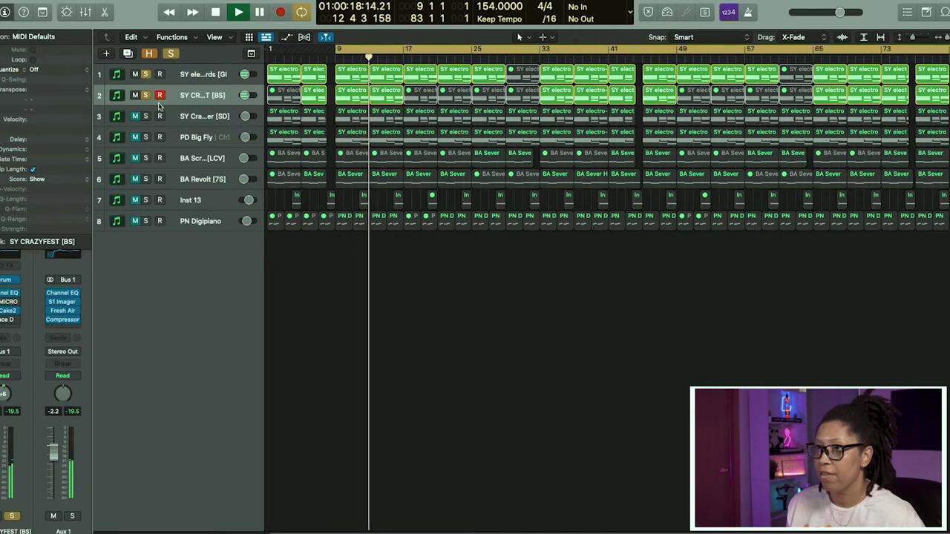
{"action": "key", "text": "space"}
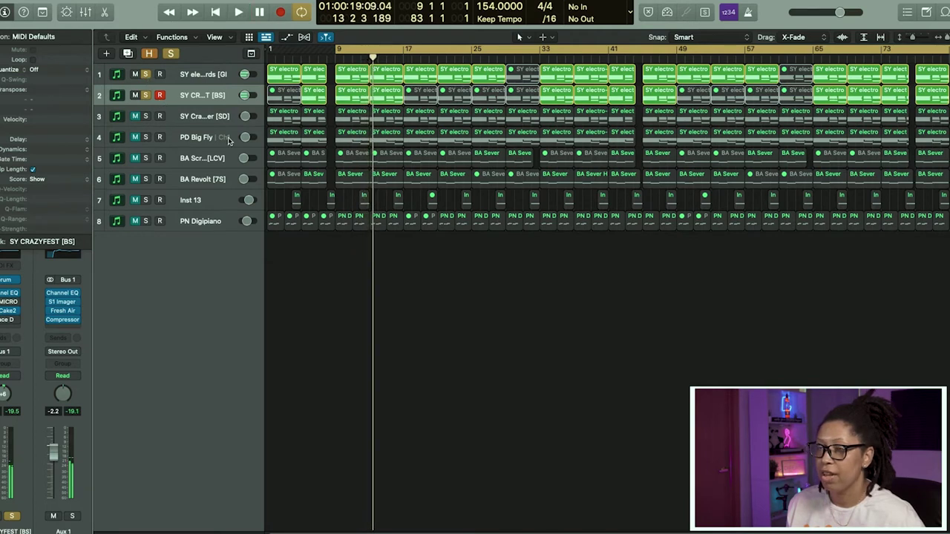
Step: Switch the solo to track 3 alone, select that track and listen to its synth layer
{"action": "left_click", "coordinate": [147, 116]}
{"action": "left_click_drag", "start_coordinate": [145, 96], "coordinate": [145, 74]}
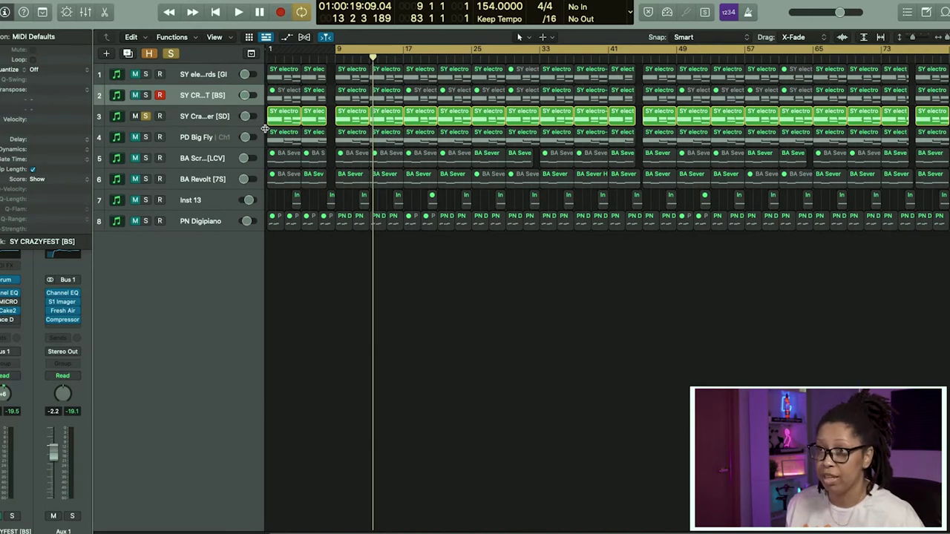
{"action": "left_click", "coordinate": [212, 123]}
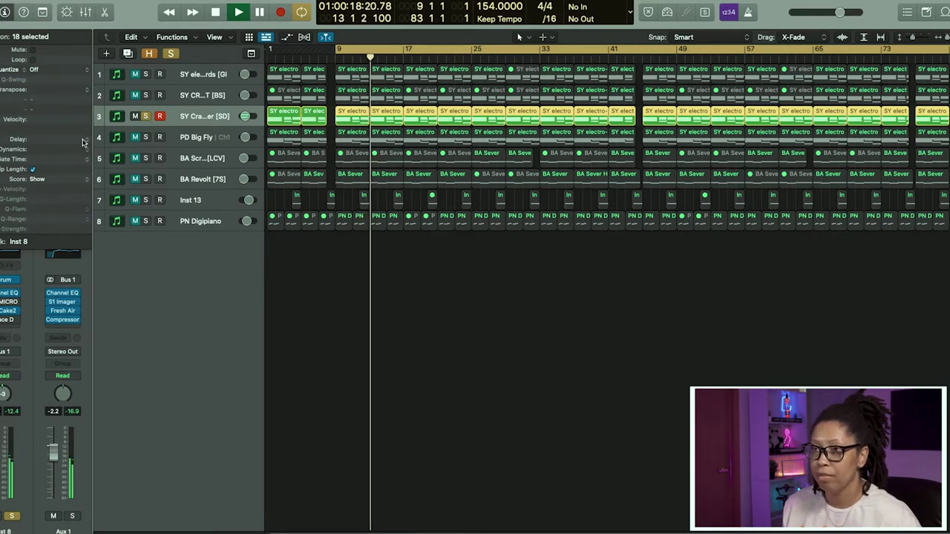
{"action": "key", "text": "space"}
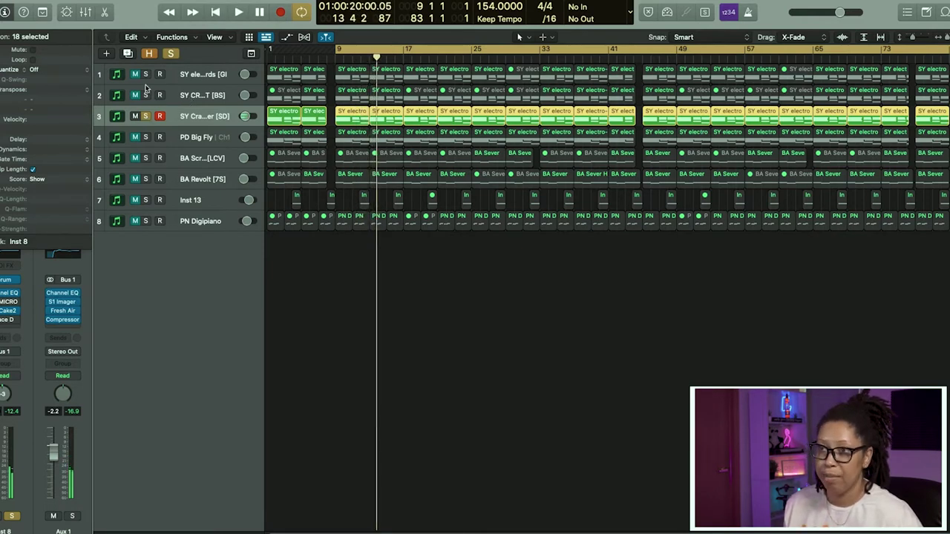
Step: Listen to tracks 1 to 3 soloed together, and review the Channel EQ on track 3
{"action": "left_click_drag", "start_coordinate": [145, 75], "coordinate": [147, 97]}
{"action": "key", "text": "space"}
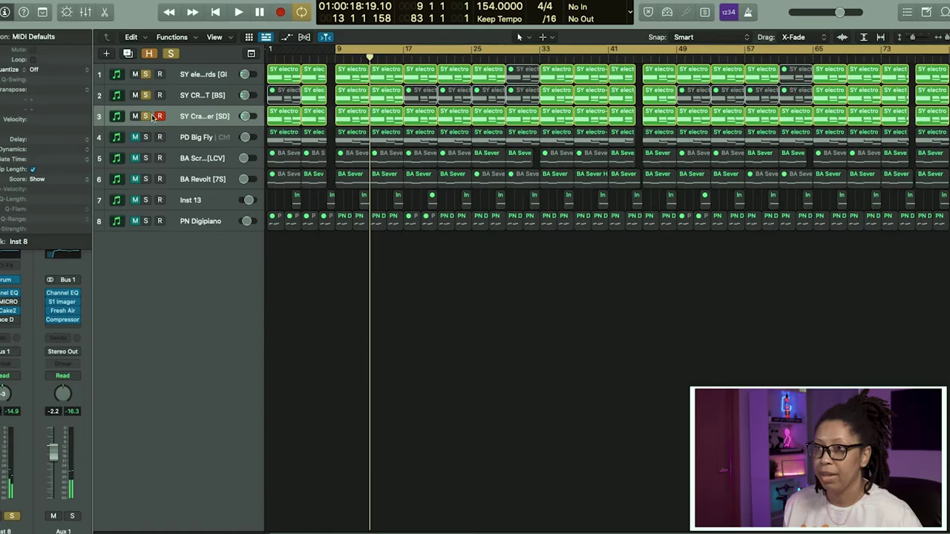
{"action": "left_click", "coordinate": [10, 294]}
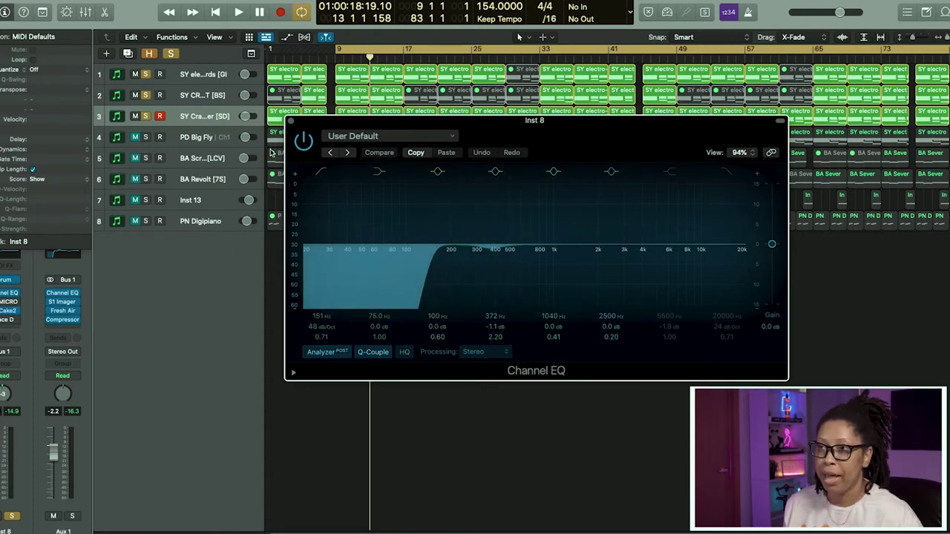
{"action": "left_click", "coordinate": [291, 122]}
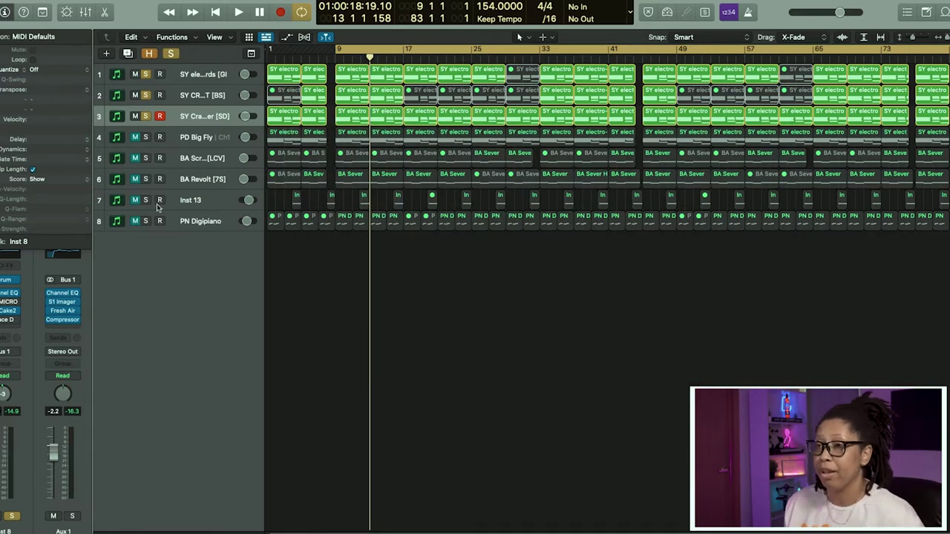
Step: Unmute the PD Big Fly pad track, solo it exclusively and play it
{"action": "left_click", "coordinate": [195, 133]}
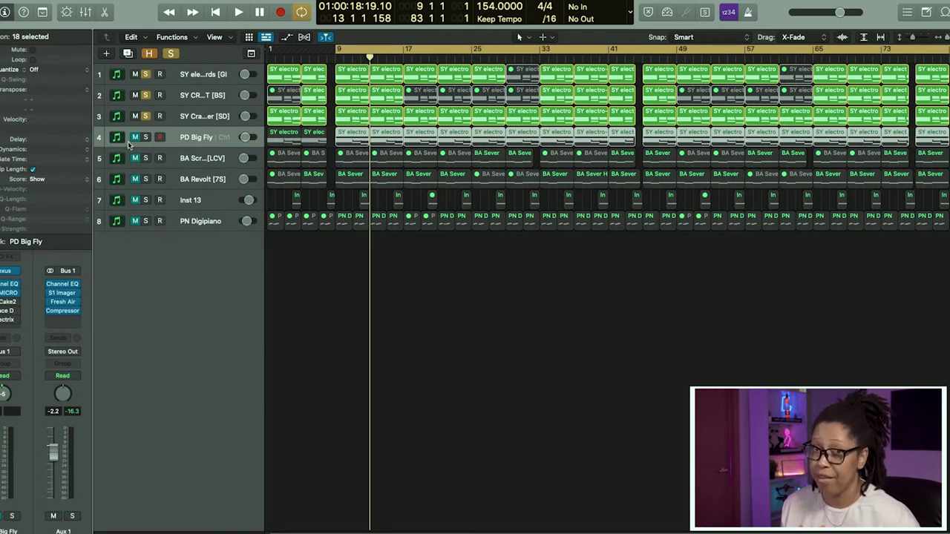
{"action": "left_click", "coordinate": [135, 138]}
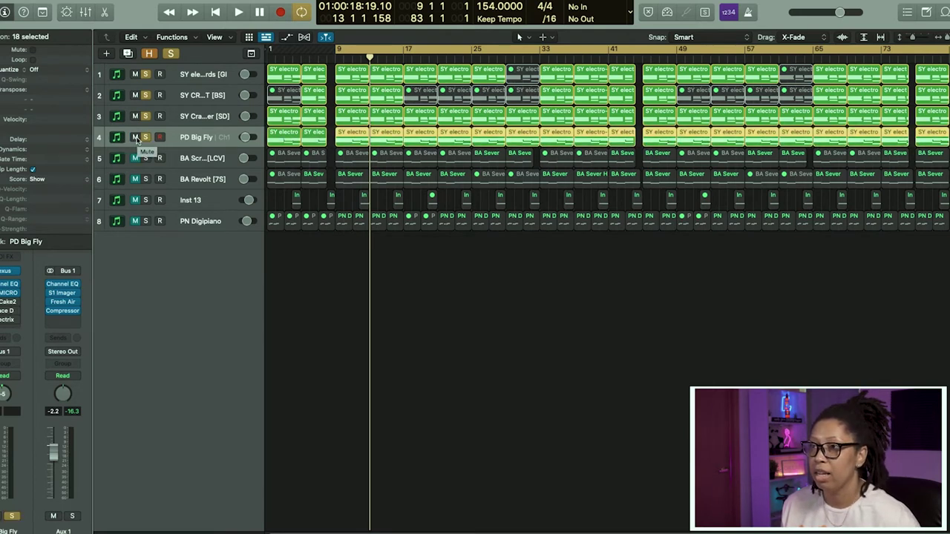
{"action": "left_click", "coordinate": [145, 137], "text": "alt"}
{"action": "key", "text": "space"}
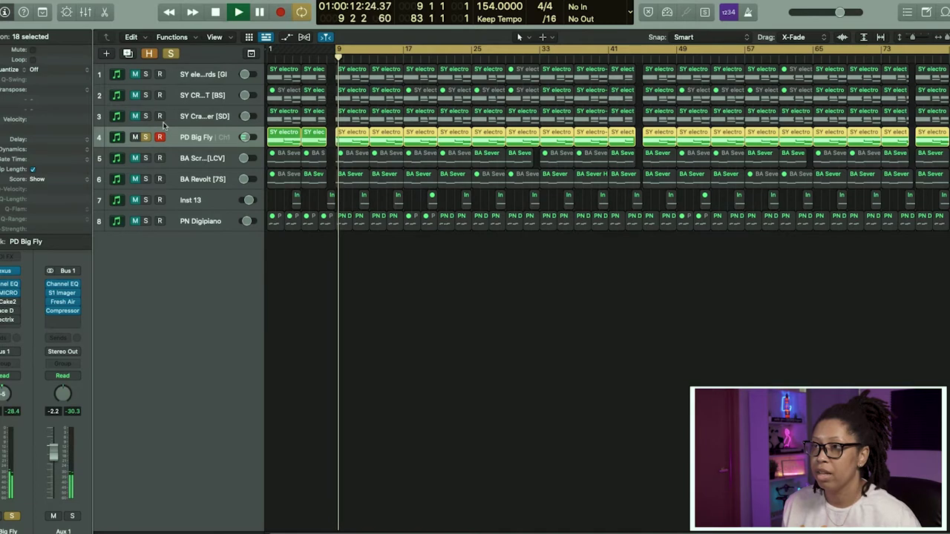
Step: Listen to the PD Big Fly region at bar 9 and inspect the track's Finisher Micro effect
{"action": "left_click", "coordinate": [390, 255]}
{"action": "double_click", "coordinate": [352, 132]}
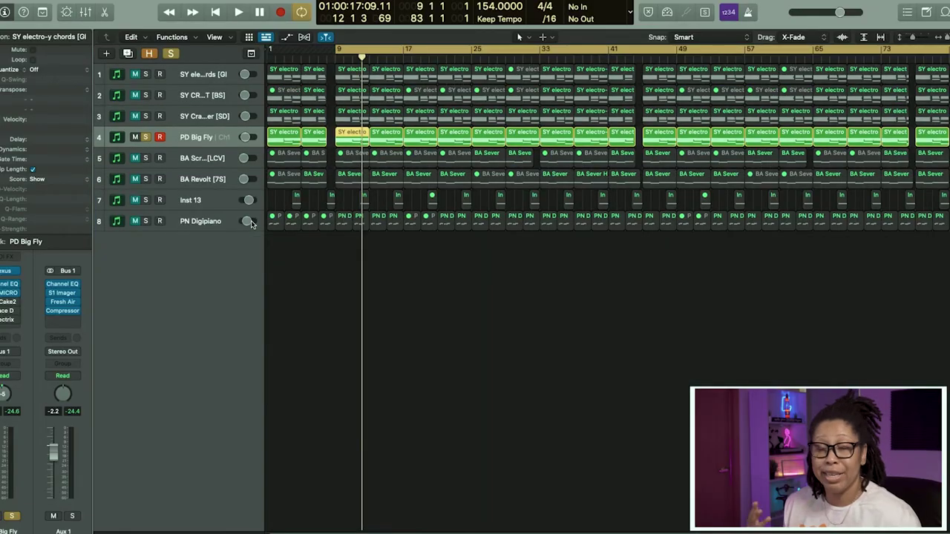
{"action": "key", "text": "space"}
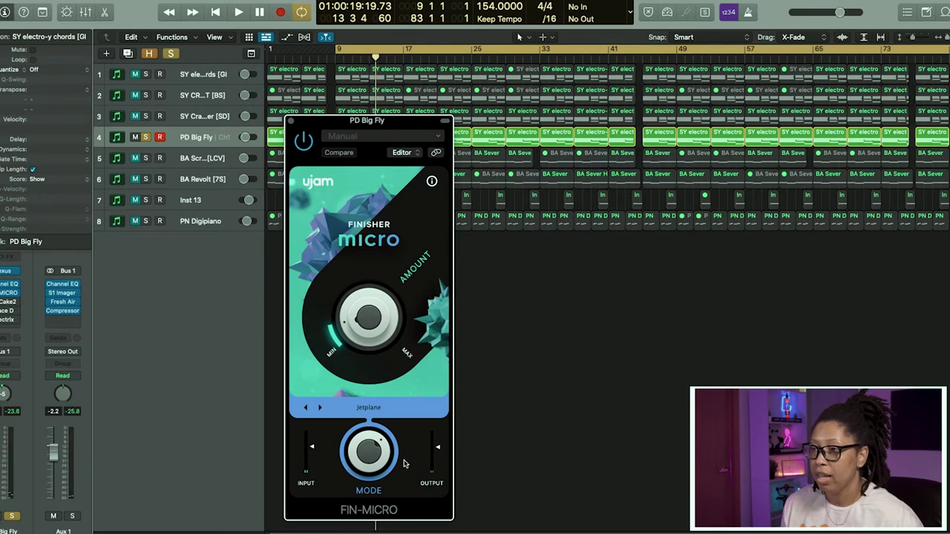
{"action": "left_click", "coordinate": [290, 121]}
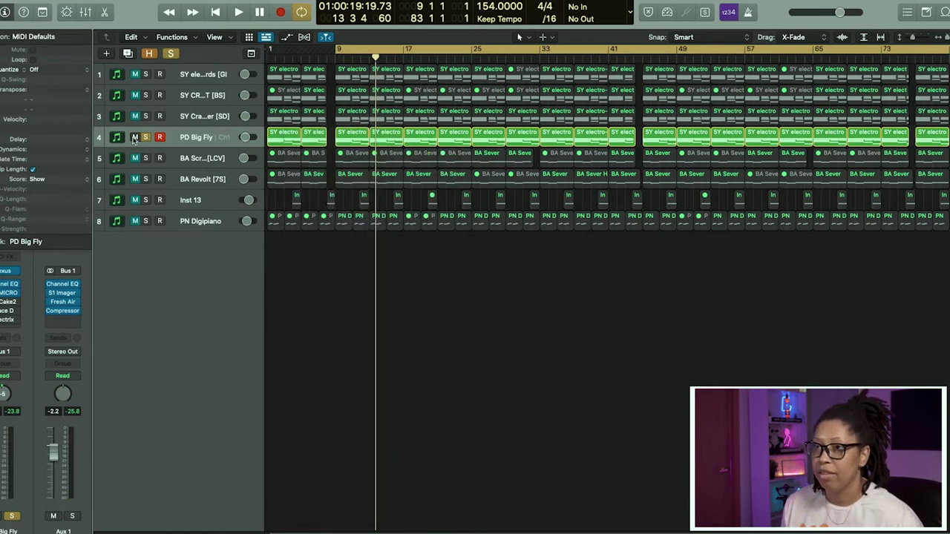
Step: Move the solo from PD Big Fly to BA Scream 4 Me [LCV] and listen to the bass from around bar 25
{"action": "left_click", "coordinate": [145, 138]}
{"action": "left_click", "coordinate": [145, 158]}
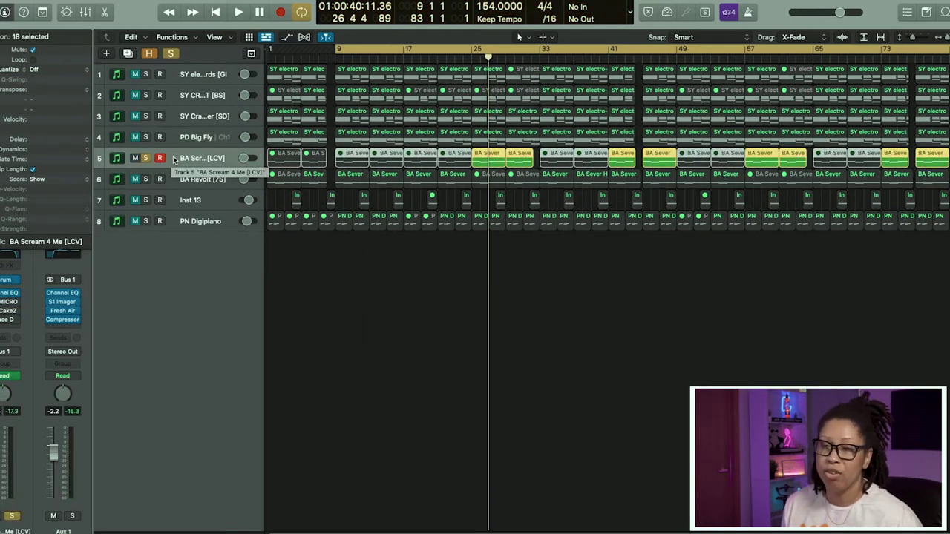
{"action": "left_click", "coordinate": [469, 58]}
{"action": "key", "text": "space"}
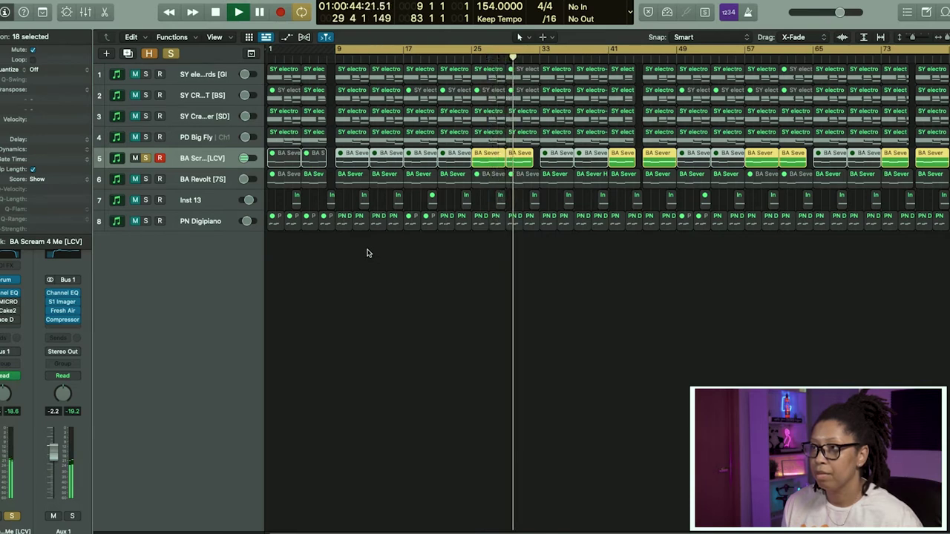
{"action": "key", "text": "space"}
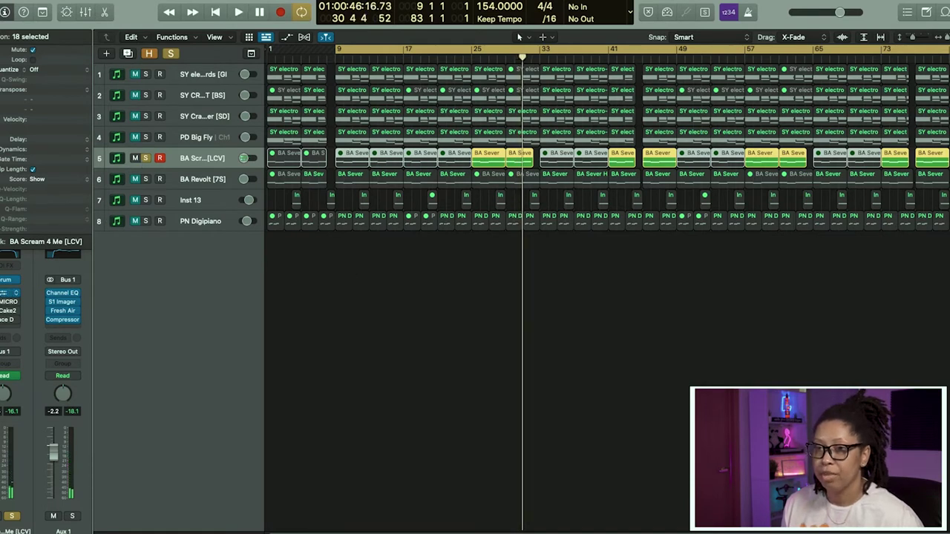
Step: Raise the low-cut frequency slightly in the Channel EQ of the BA Scream 4 Me bass track
{"action": "left_click", "coordinate": [5, 294]}
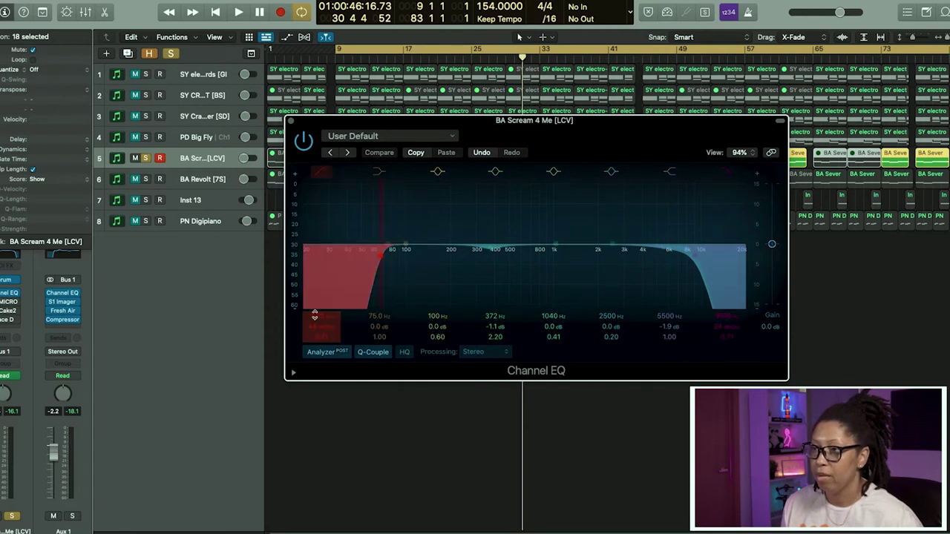
{"action": "left_click_drag", "start_coordinate": [315, 314], "coordinate": [314, 302]}
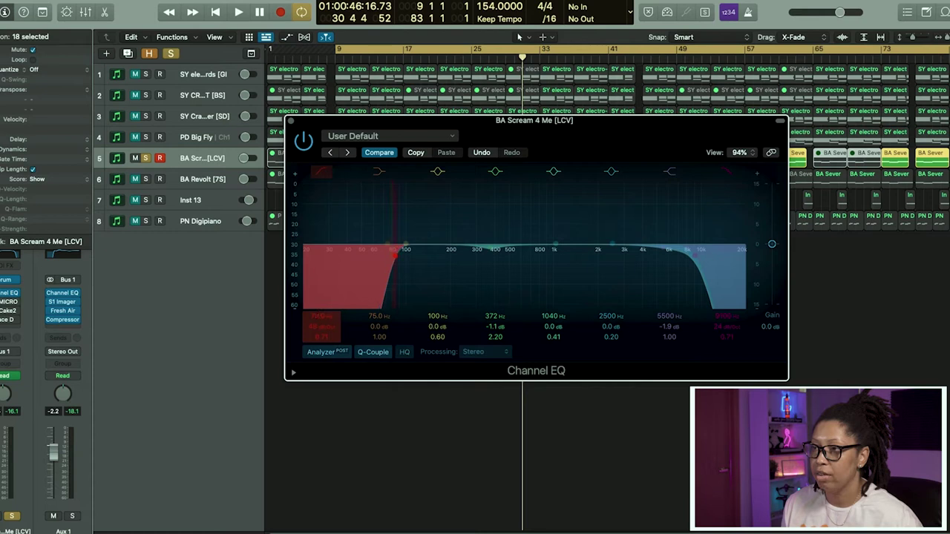
{"action": "left_click", "coordinate": [291, 122]}
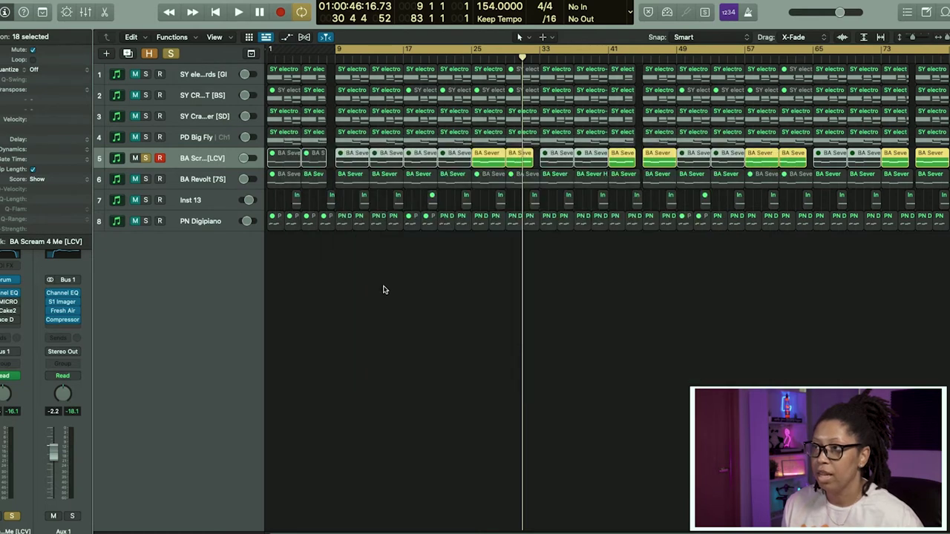
Step: Select the BA Revolt [7S] bass track with it soloed and play it from around bar 9
{"action": "left_click", "coordinate": [200, 179]}
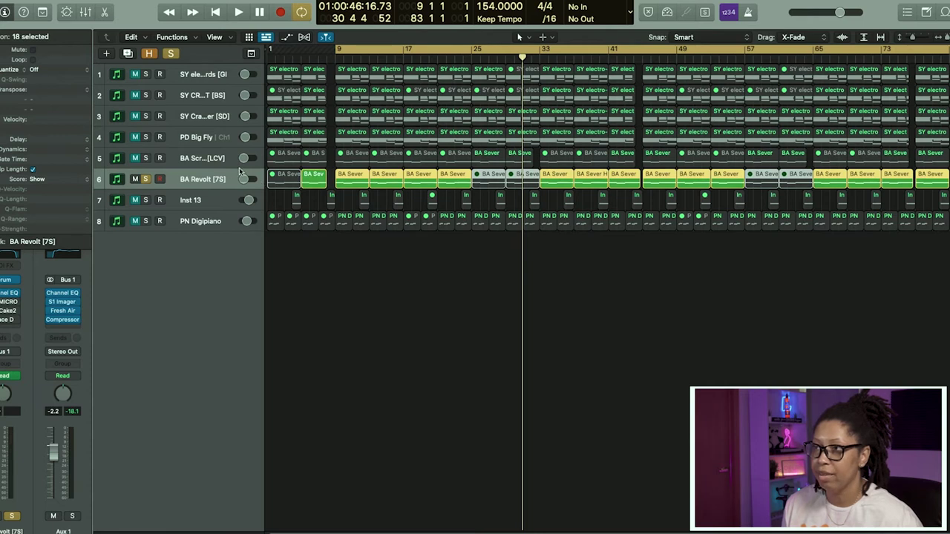
{"action": "key", "text": "space"}
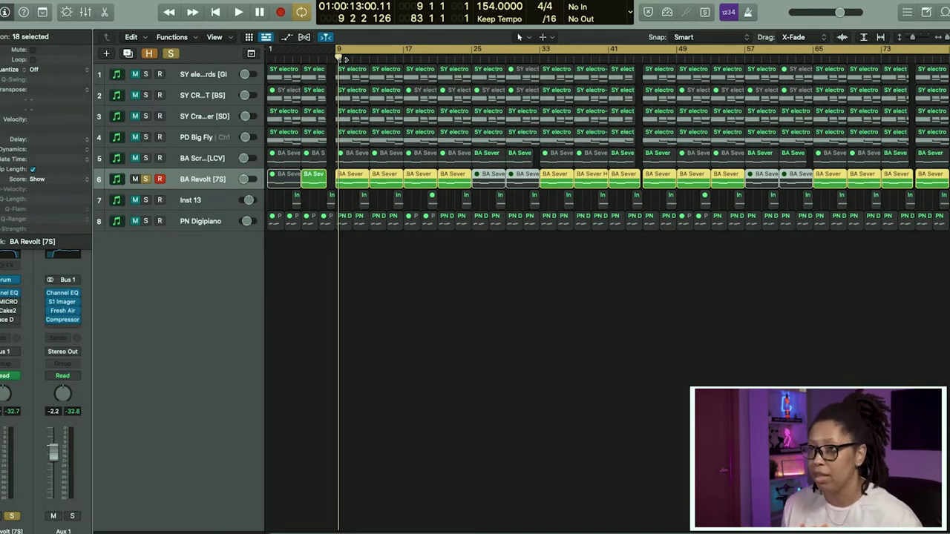
{"action": "key", "text": "space"}
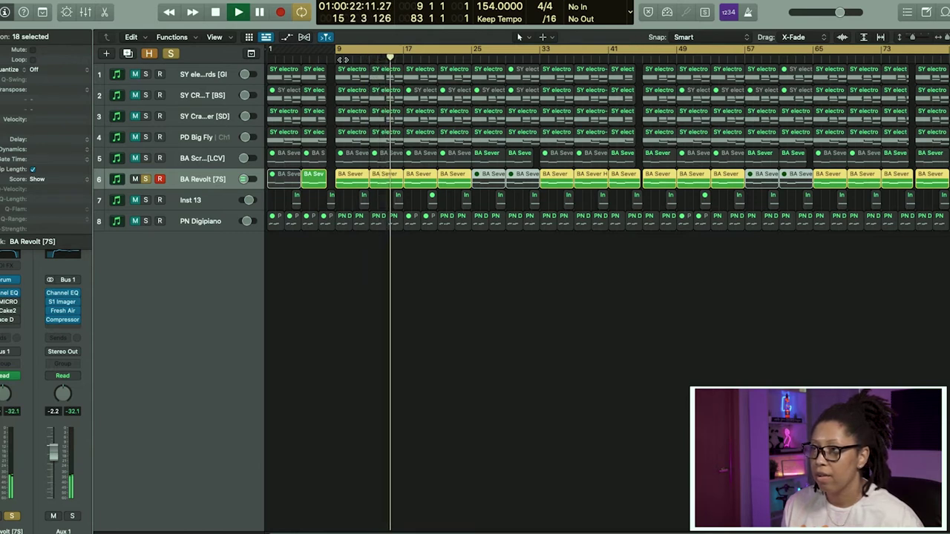
Step: Listen to the soloed BA Revolt [7S] bass from bar 9 and inspect its Space Designer reverb and Channel EQ
{"action": "key", "text": "space"}
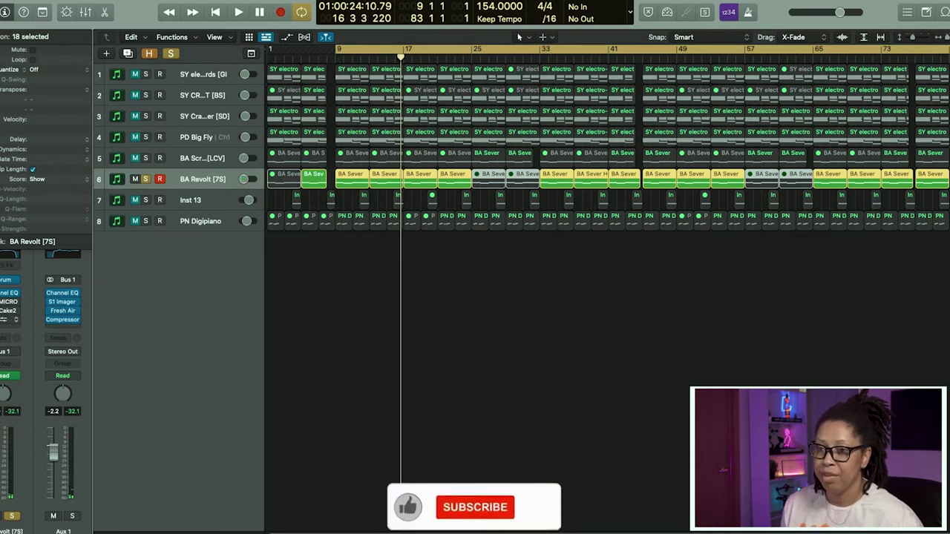
{"action": "key", "text": "space"}
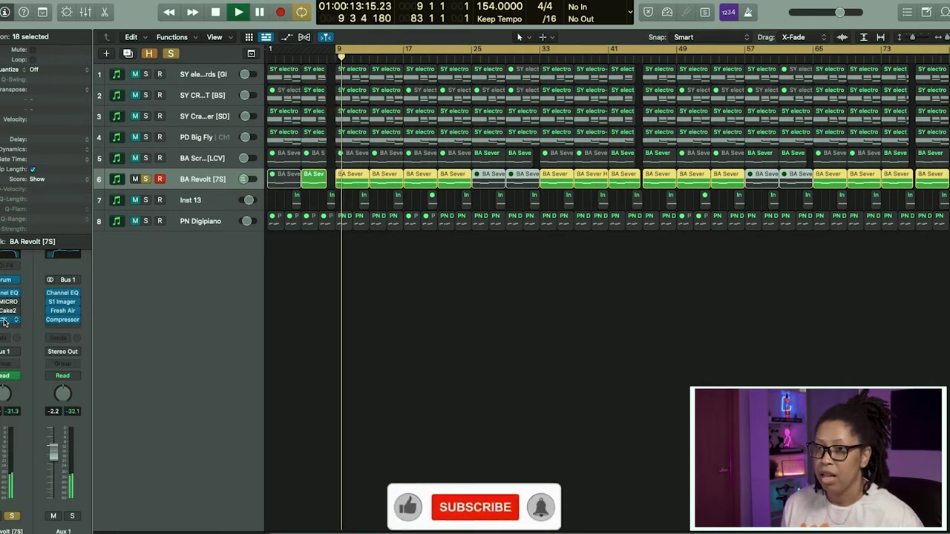
{"action": "key", "text": "space"}
{"action": "left_click", "coordinate": [6, 320]}
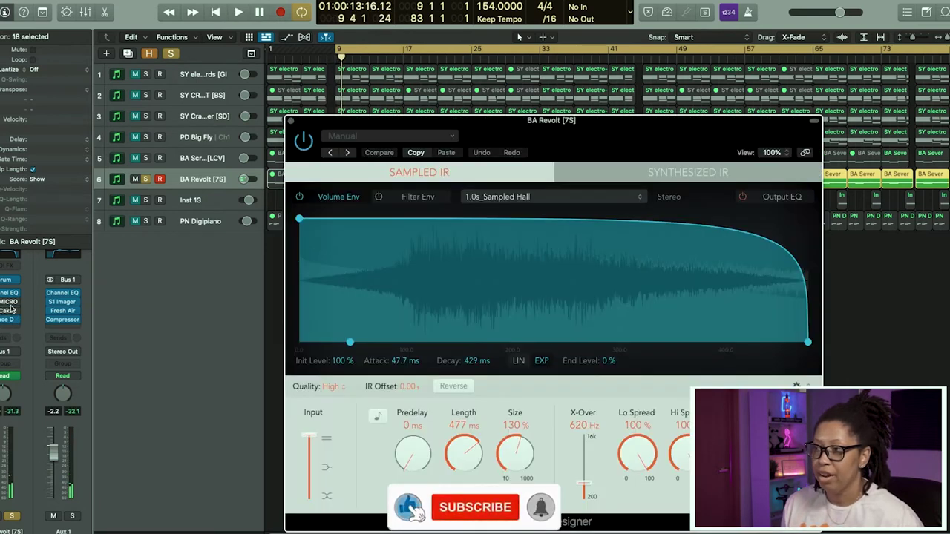
{"action": "left_click", "coordinate": [291, 121]}
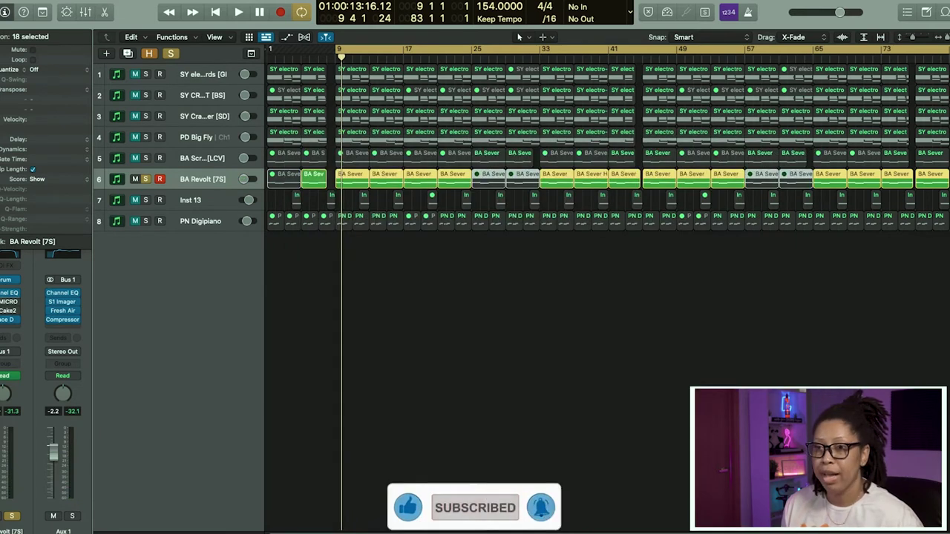
{"action": "left_click", "coordinate": [4, 293]}
{"action": "left_click", "coordinate": [296, 123]}
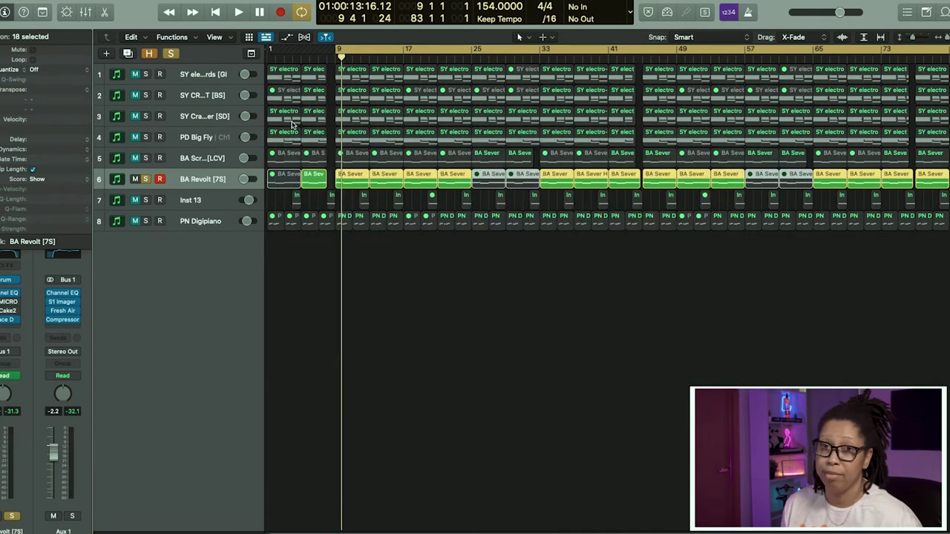
Step: Move the solo from BA Revolt [7S] to Inst 13 and listen to it from around bar 9
{"action": "left_click", "coordinate": [394, 300]}
{"action": "left_click", "coordinate": [125, 208]}
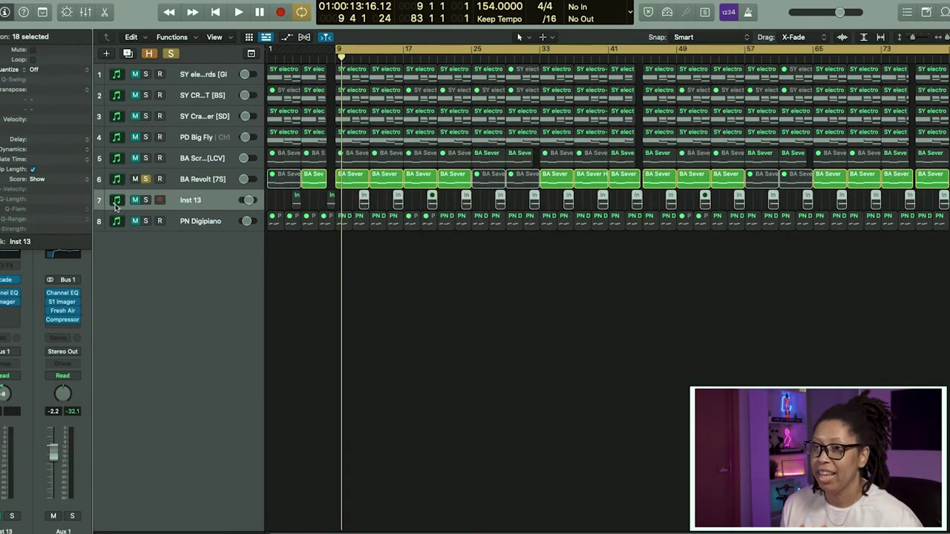
{"action": "left_click", "coordinate": [146, 180]}
{"action": "left_click", "coordinate": [146, 200]}
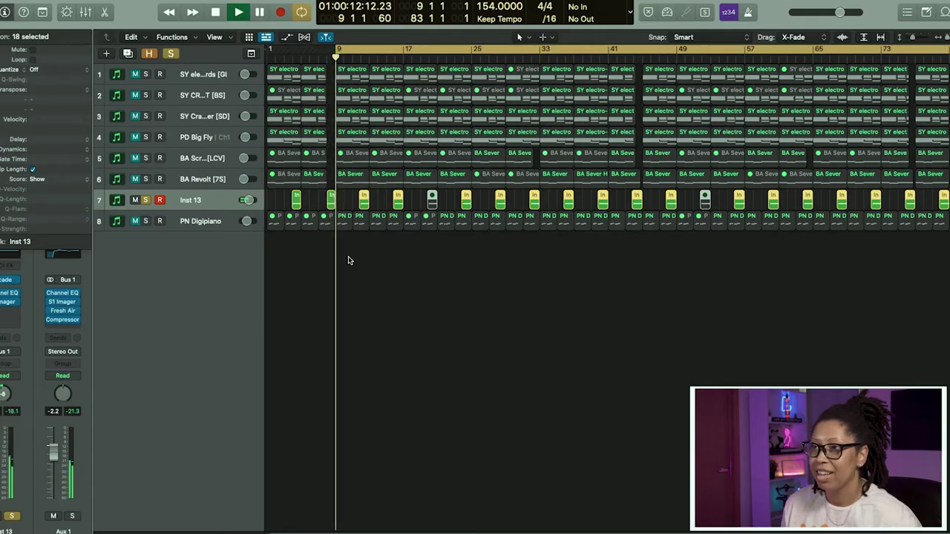
Step: Stop playback and inspect the S1 Imager settings on the Inst 13 track
{"action": "key", "text": "space"}
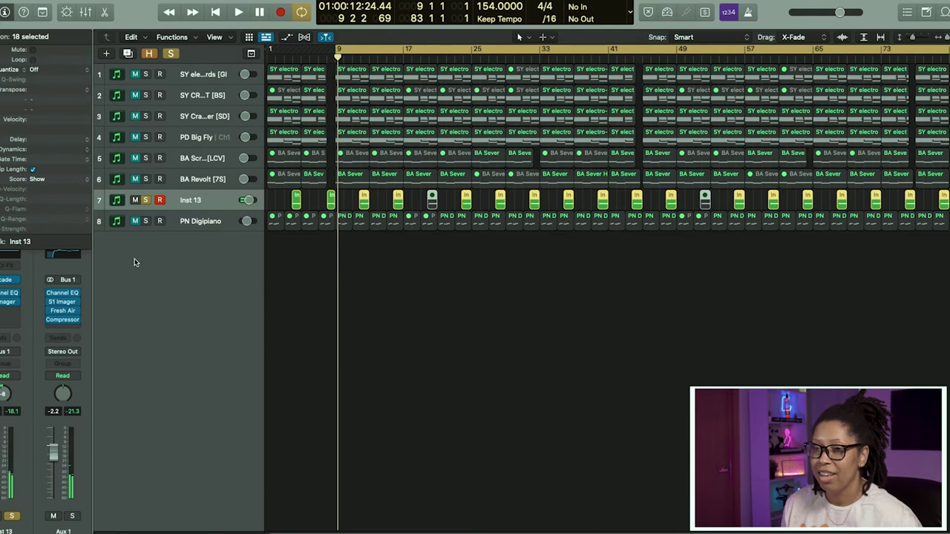
{"action": "left_click", "coordinate": [4, 304]}
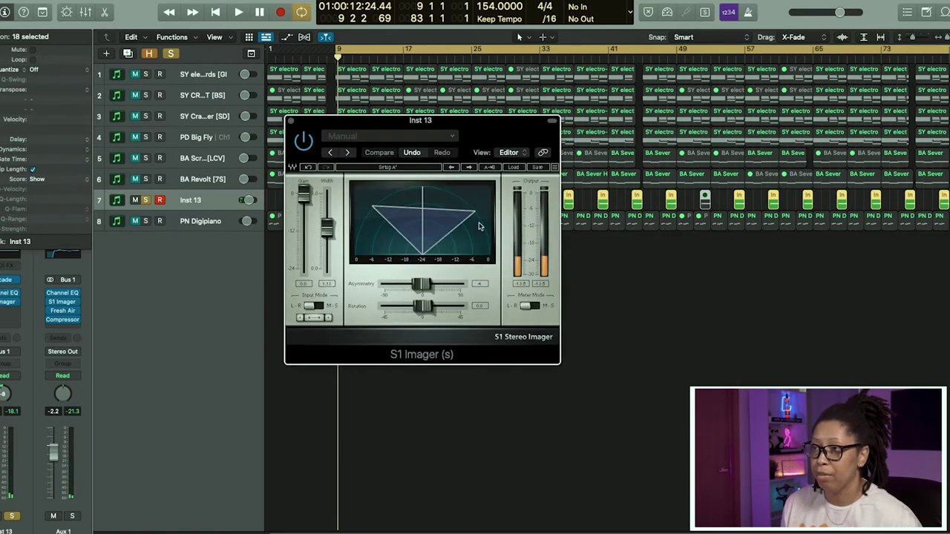
{"action": "left_click", "coordinate": [292, 121]}
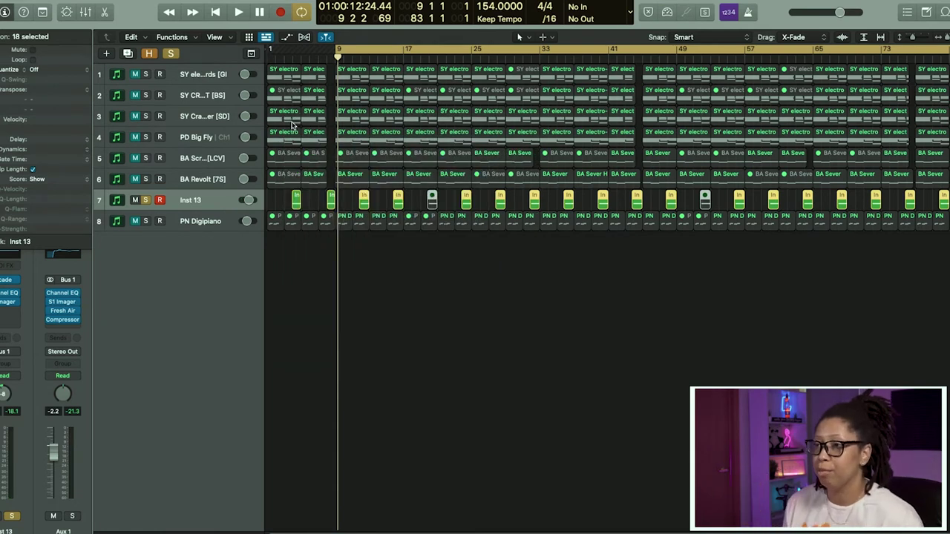
Step: Solo the PN Digipiano track and review its PanCake2 and Channel EQ effects while listening from bar 9
{"action": "left_click", "coordinate": [278, 229]}
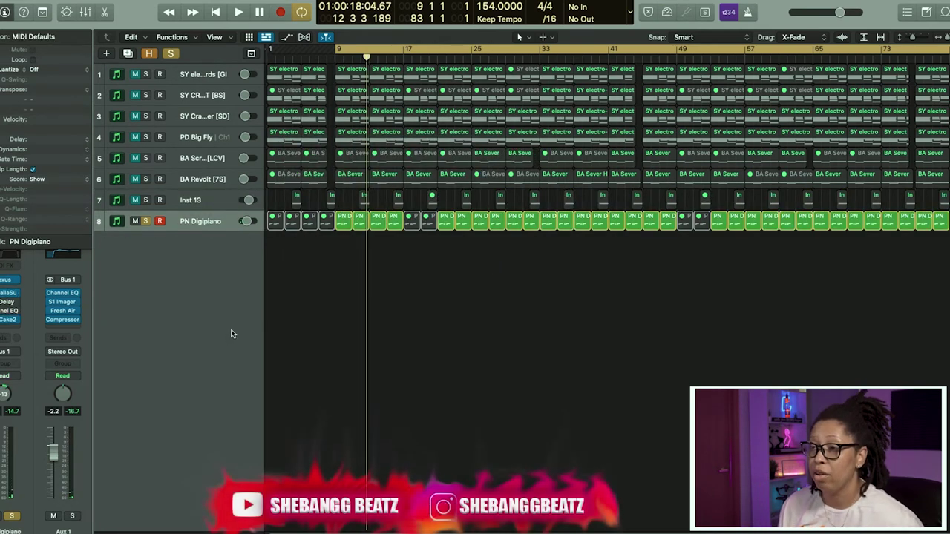
{"action": "left_click", "coordinate": [6, 320]}
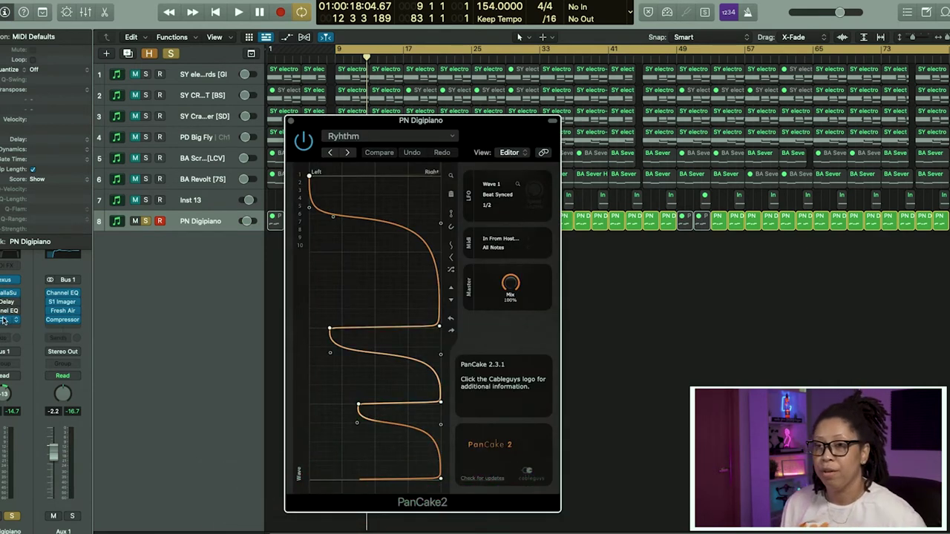
{"action": "left_click", "coordinate": [6, 319]}
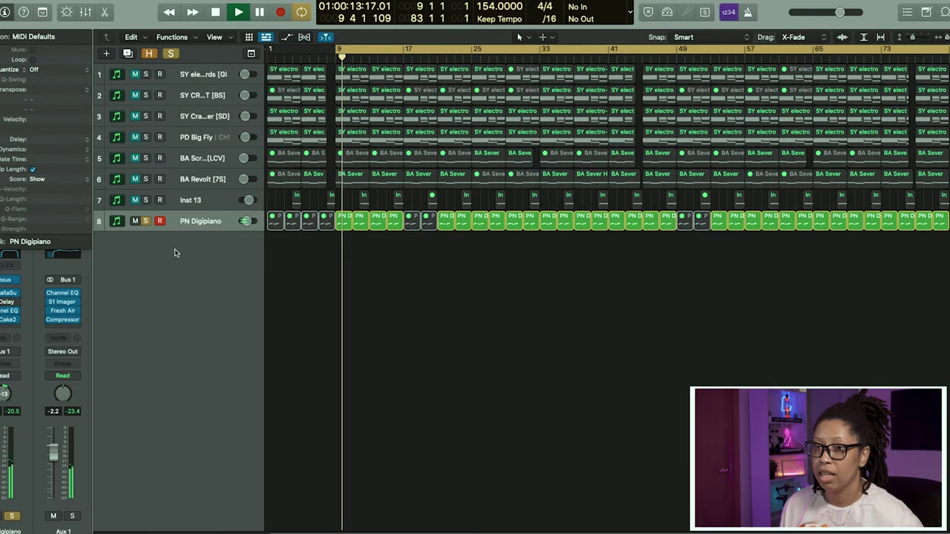
{"action": "left_click", "coordinate": [6, 310]}
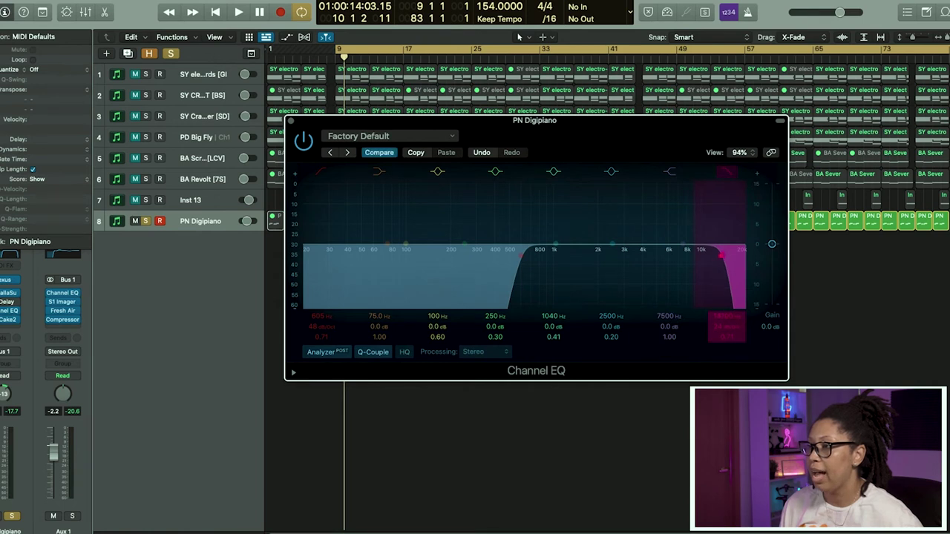
{"action": "left_click", "coordinate": [290, 121]}
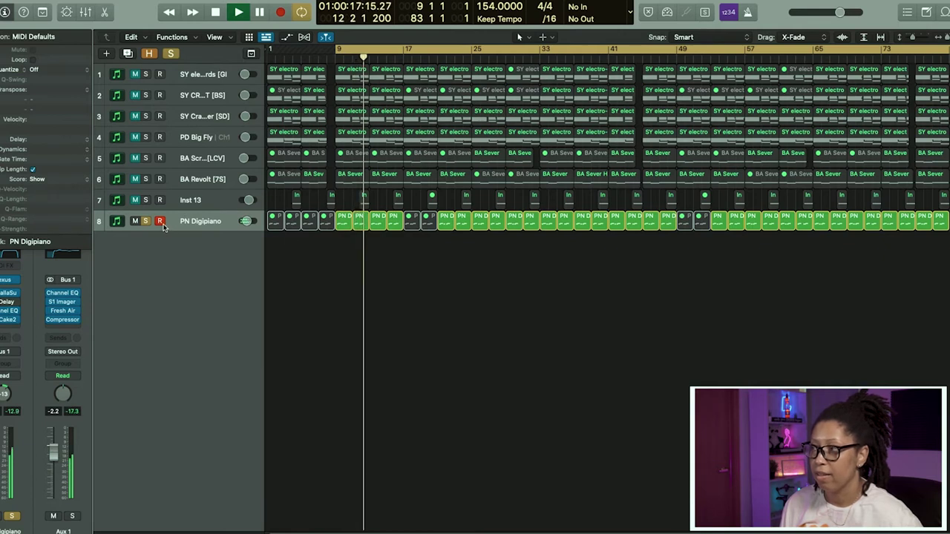
Step: Solo all eight melody and bass tracks and examine the Mid and Side curves of the Aux 1 Channel EQ
{"action": "key", "text": "ctrl+s"}
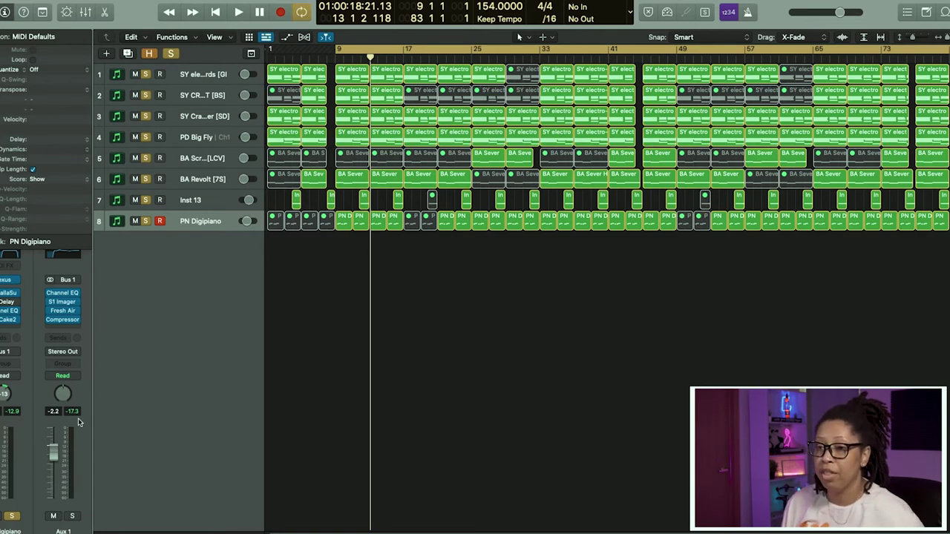
{"action": "left_click", "coordinate": [63, 294]}
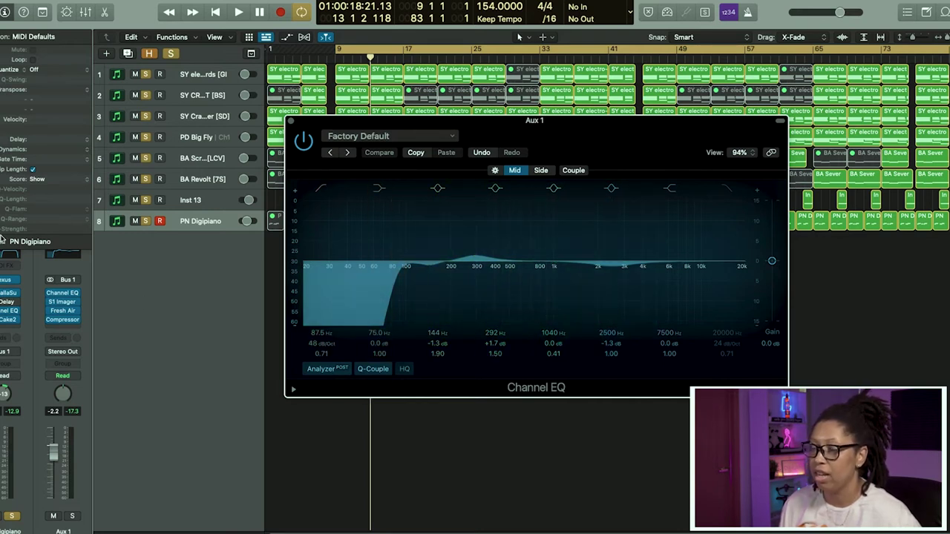
{"action": "left_click", "coordinate": [541, 171]}
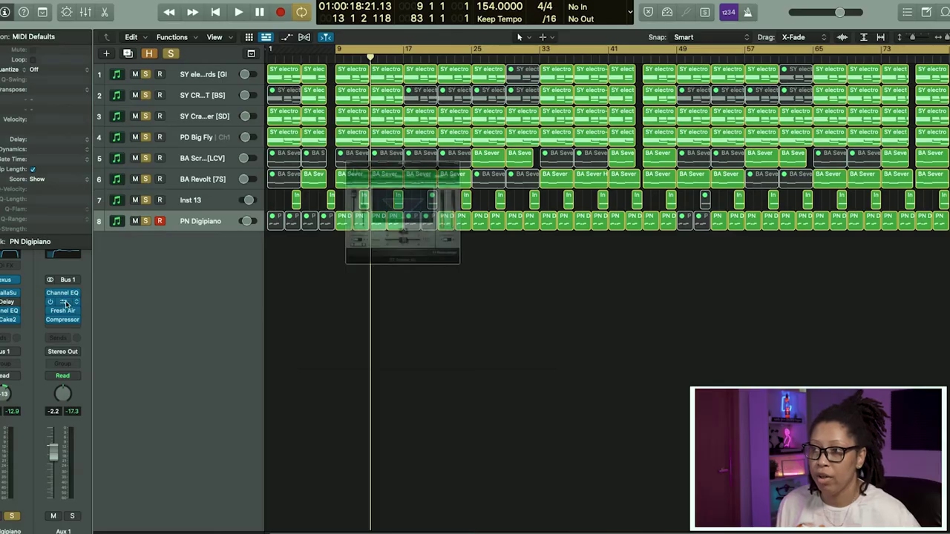
Step: Inspect the stereo width settings of the S1 Imager on the Aux 1 bus
{"action": "left_click", "coordinate": [65, 304]}
{"action": "right_click", "coordinate": [276, 125]}
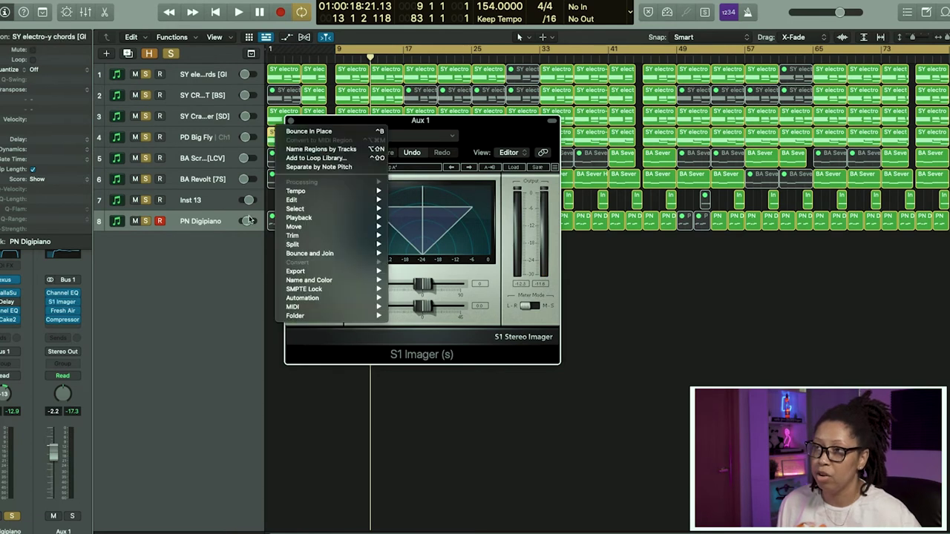
{"action": "left_click", "coordinate": [257, 328]}
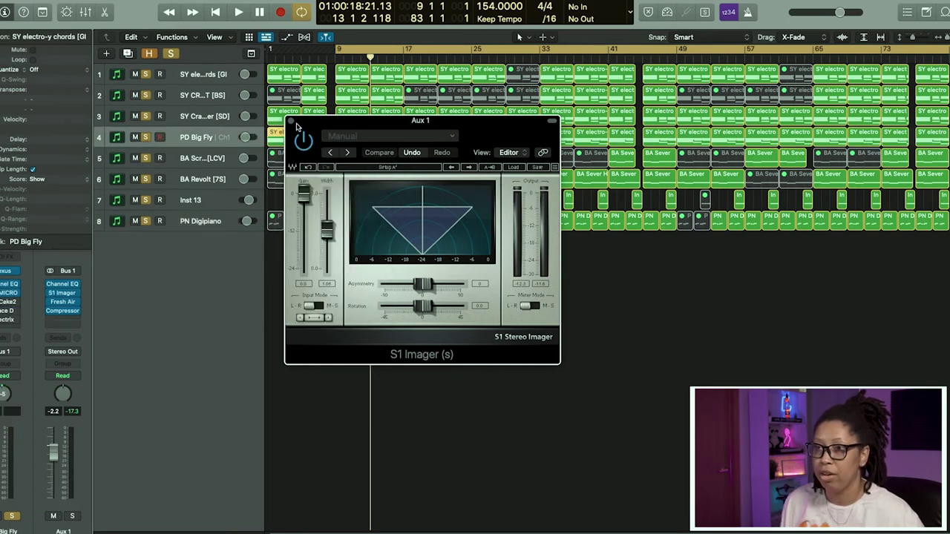
{"action": "left_click", "coordinate": [290, 120]}
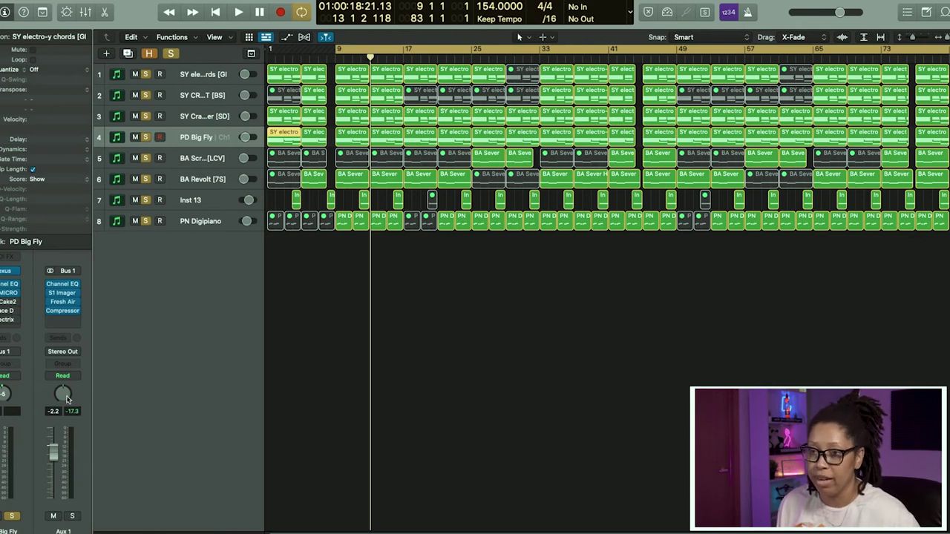
Step: Review the Fresh Air and Compressor settings on the Aux 1 bus
{"action": "left_click", "coordinate": [64, 303]}
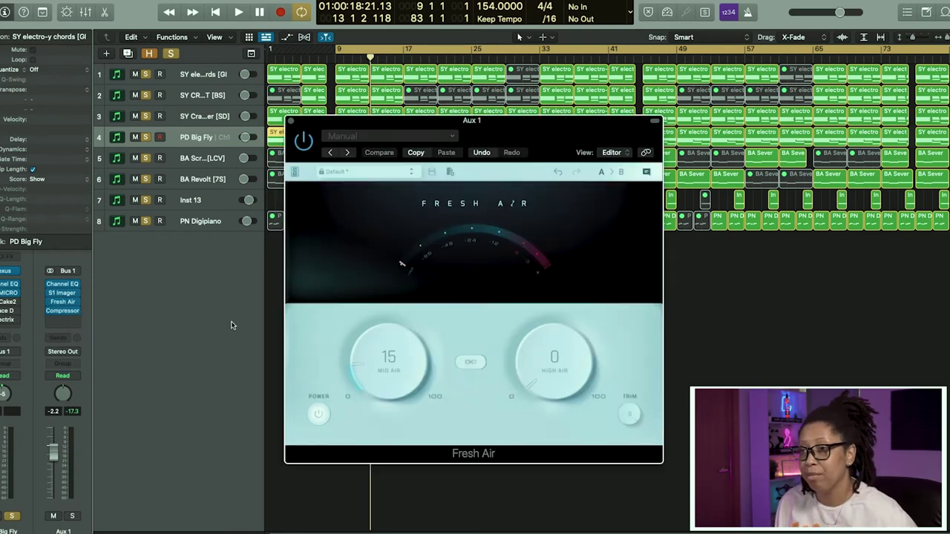
{"action": "left_click", "coordinate": [290, 123]}
{"action": "left_click", "coordinate": [64, 315]}
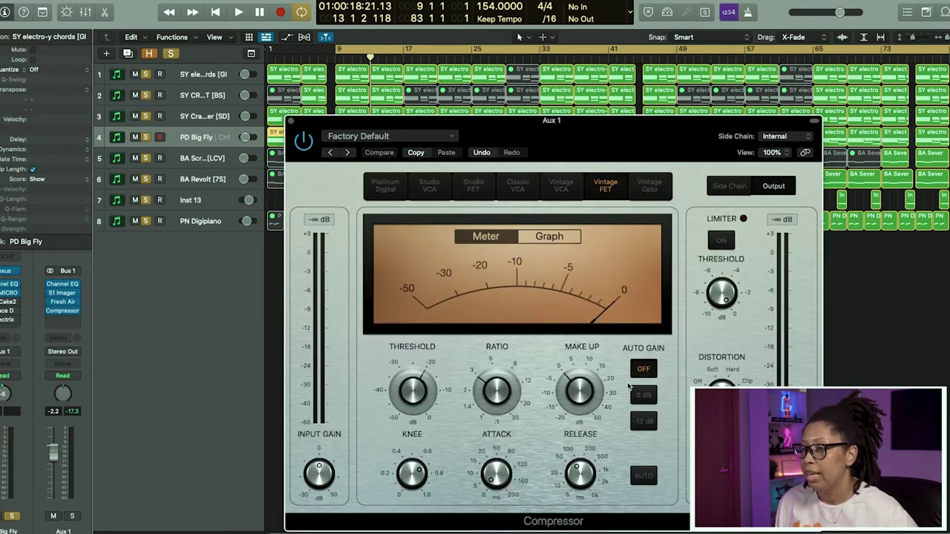
{"action": "left_click", "coordinate": [291, 121]}
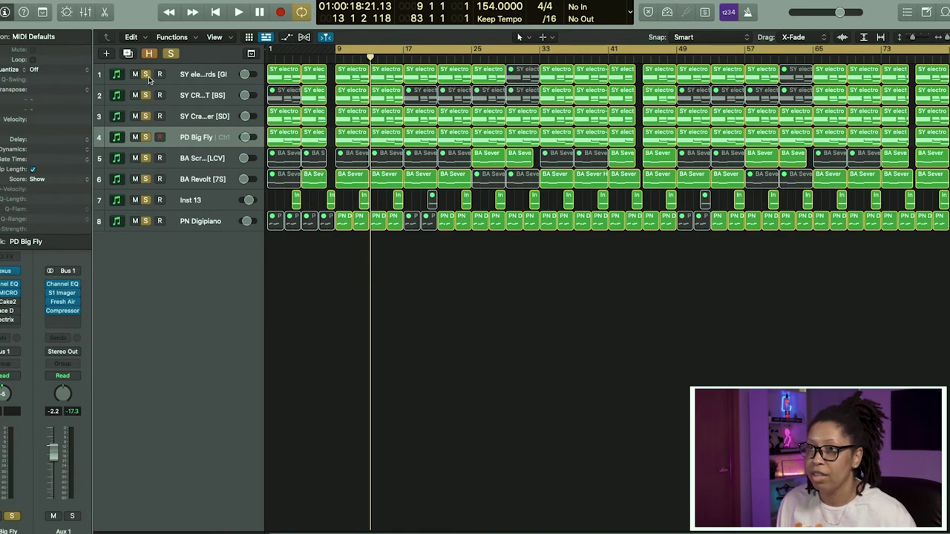
Step: Listen to the soloed melody and bass tracks together, finishing by clearing every solo and showing the hidden tracks
{"action": "key", "text": "space"}
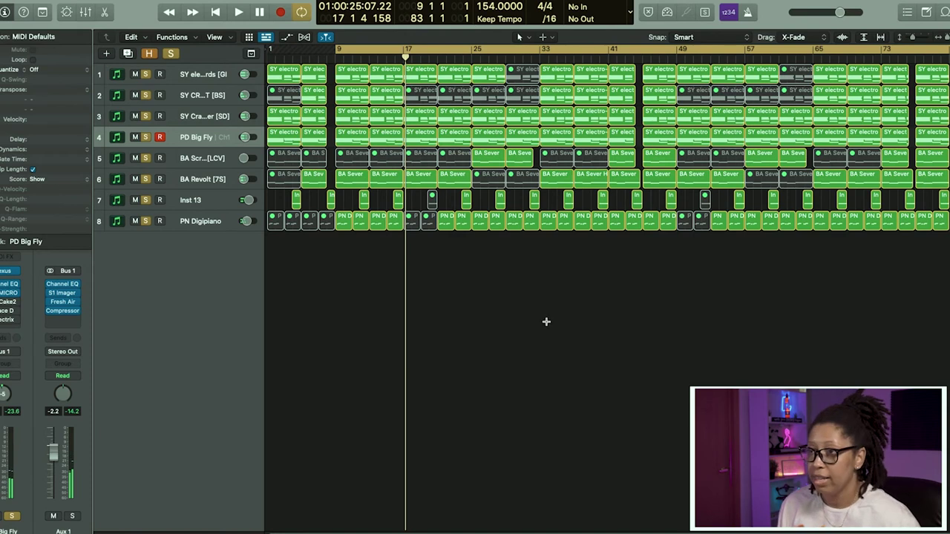
{"action": "left_click", "coordinate": [171, 54]}
{"action": "key", "text": "h"}
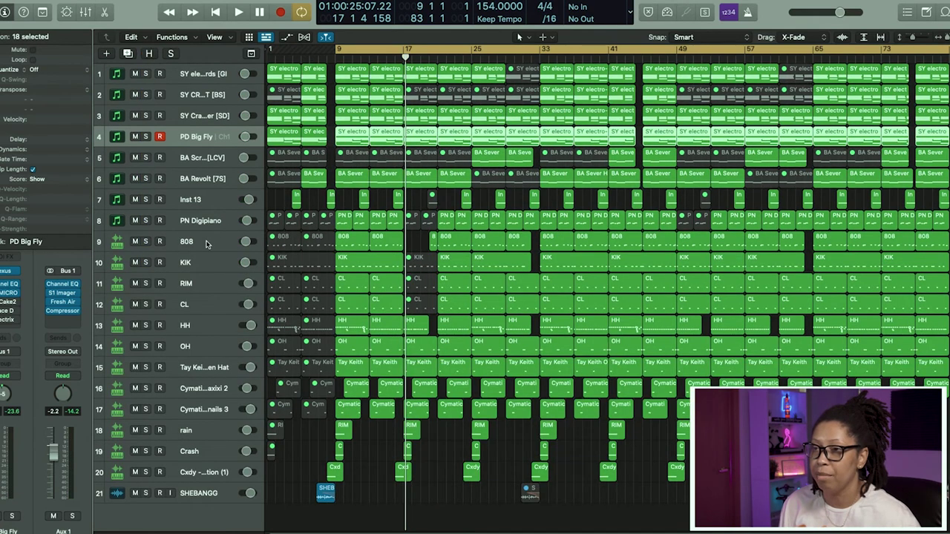
Step: Review the drum and effect tracks one by one, including 808, KIK, RIM, CL, HH, Caxixi 2, rain, Crash and Cxdy Fx Transition
{"action": "left_click", "coordinate": [207, 247]}
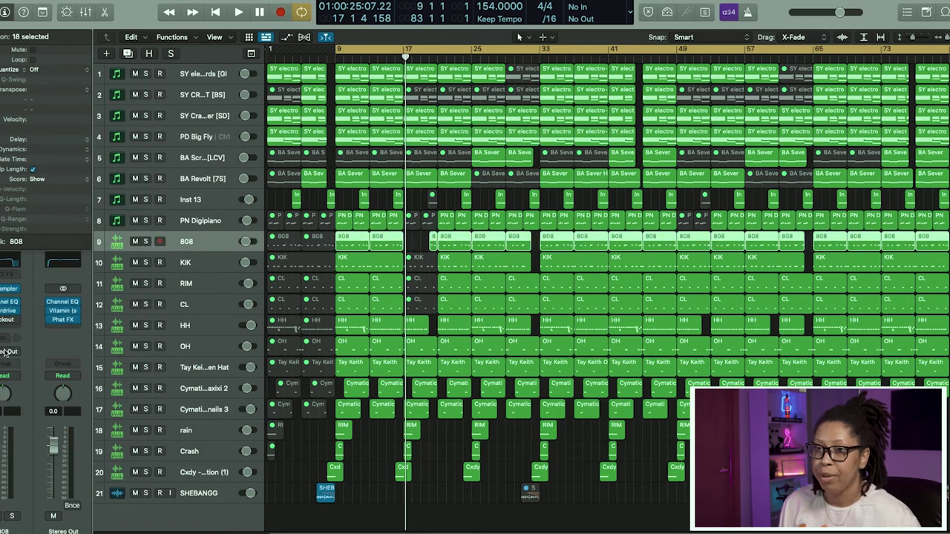
{"action": "left_click", "coordinate": [216, 266]}
{"action": "left_click", "coordinate": [200, 289]}
{"action": "left_click", "coordinate": [202, 305]}
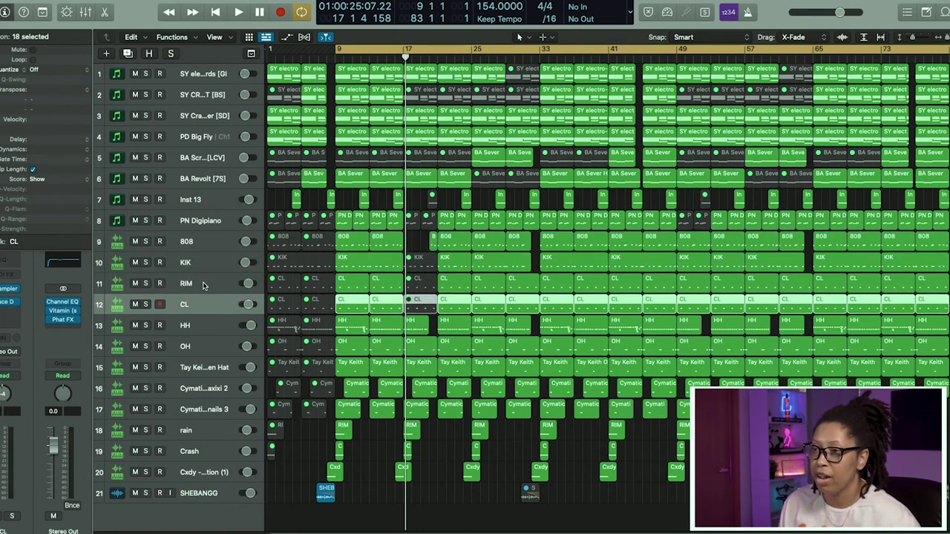
{"action": "left_click", "coordinate": [215, 332]}
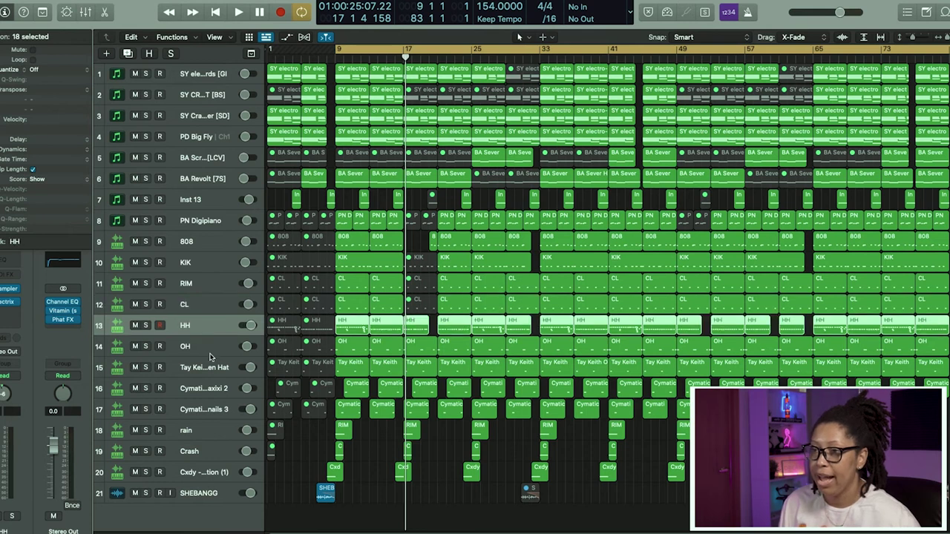
{"action": "left_click", "coordinate": [220, 394]}
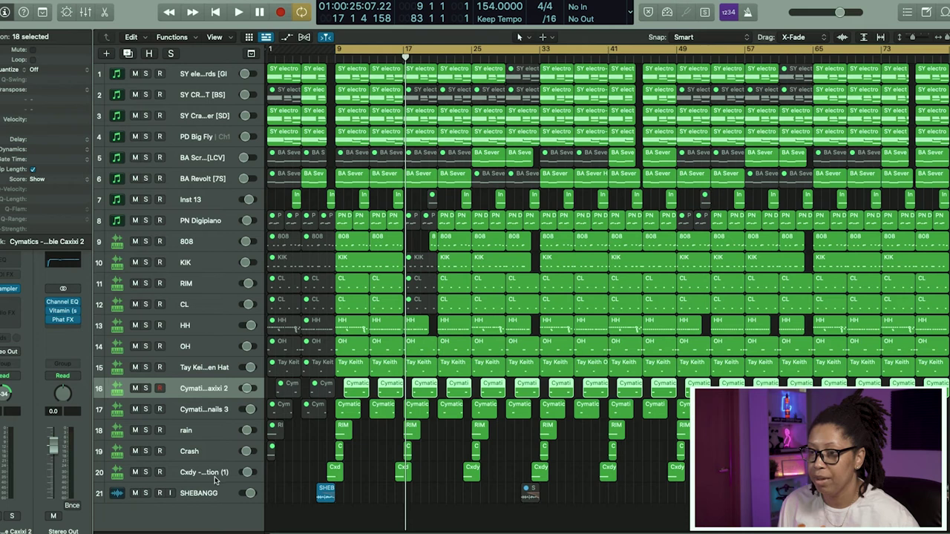
{"action": "left_click", "coordinate": [213, 430]}
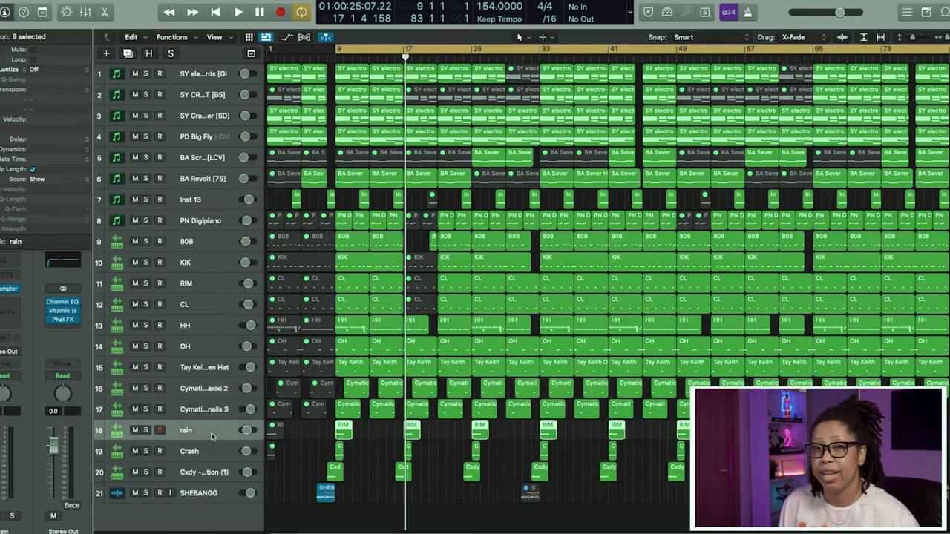
{"action": "left_click", "coordinate": [210, 455]}
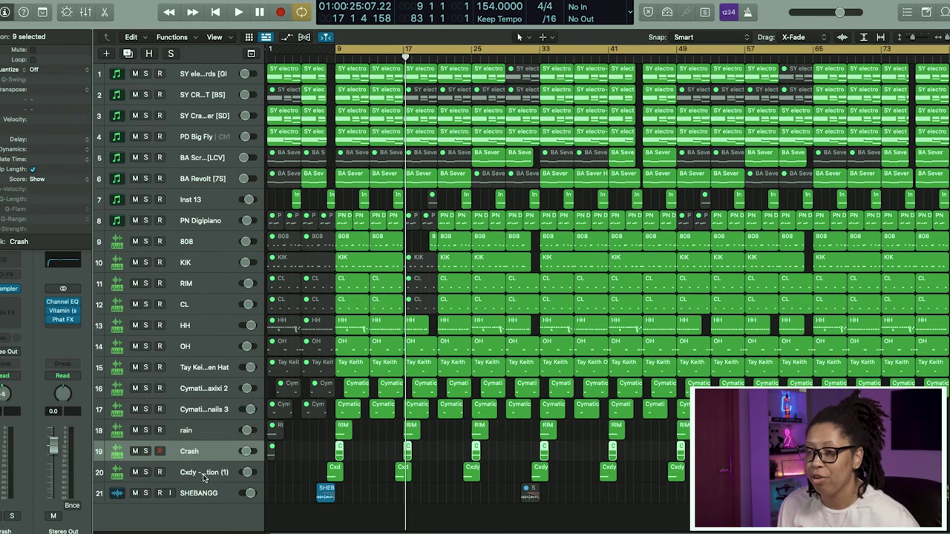
{"action": "left_click", "coordinate": [208, 477]}
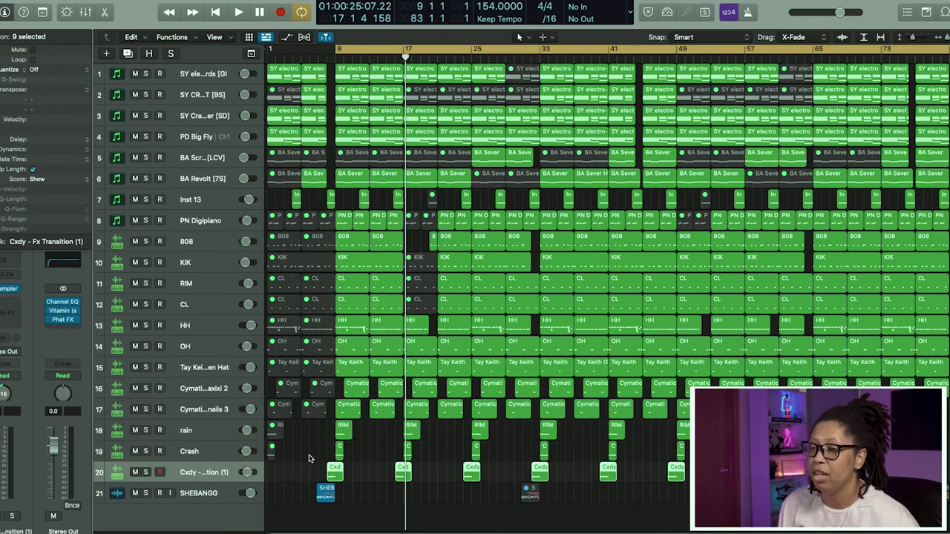